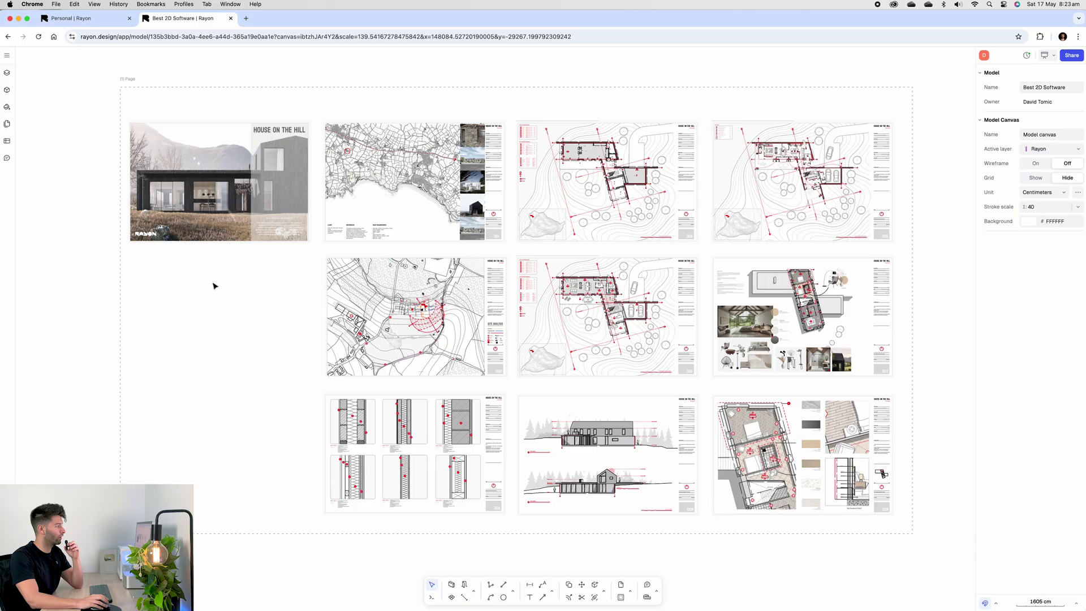
- Pan across the sheets, then view the Layers list, main menu and My blocks library
mouse_move(226, 289)
middle_mouse_down()
mouse_move(360, 312)
mouse_move(422, 308)
middle_mouse_up()
scroll(478, 325, "up", 5)
scroll(367, 440, "down", 3)
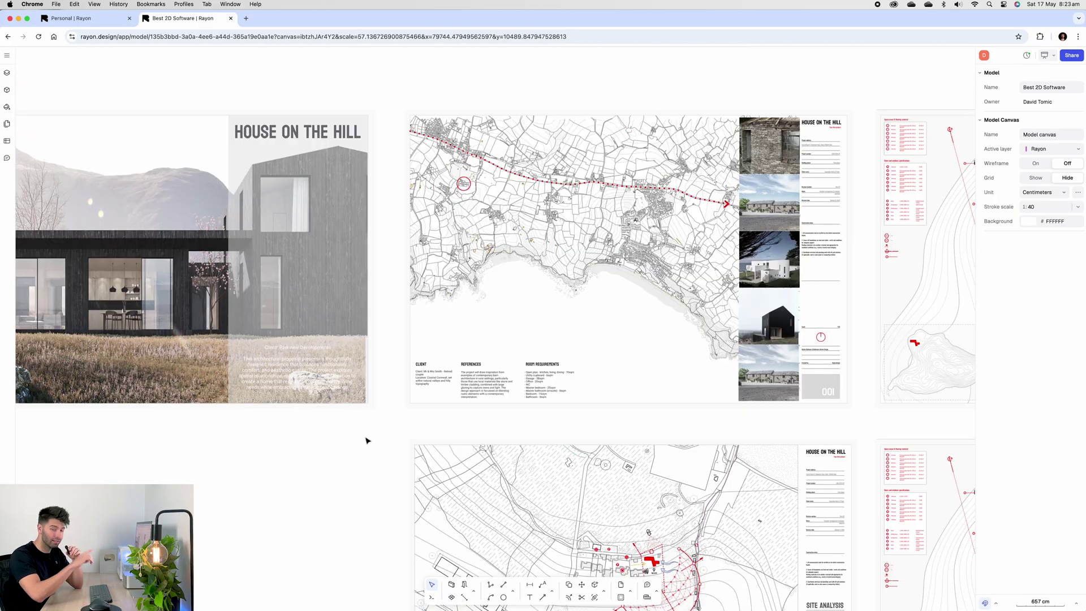
scroll(430, 429, "right", 5)
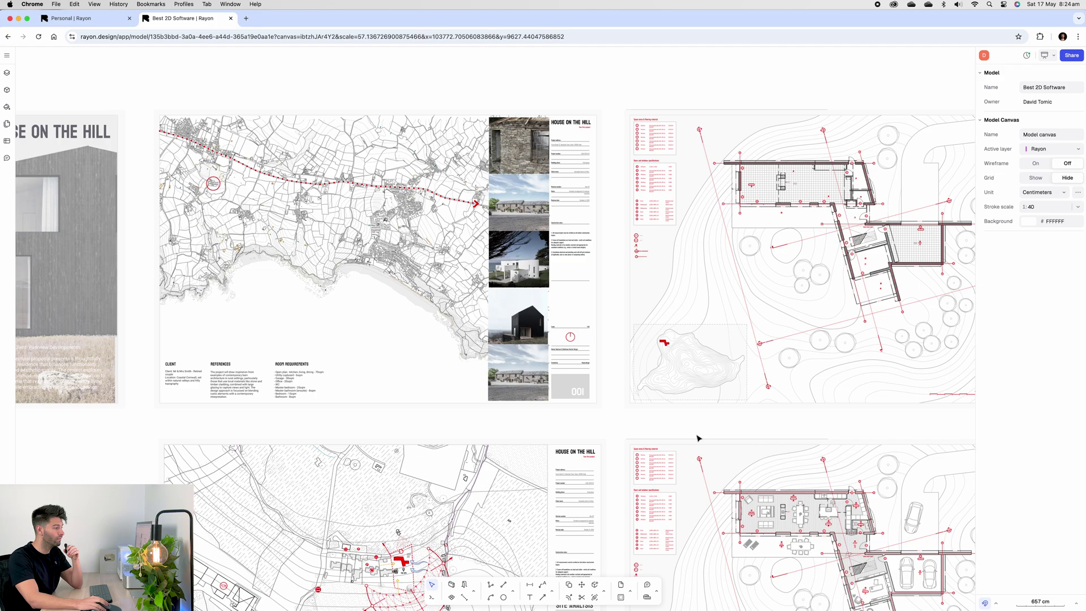
scroll(697, 438, "right", 5)
scroll(698, 439, "right", 3)
scroll(726, 248, "down", 3)
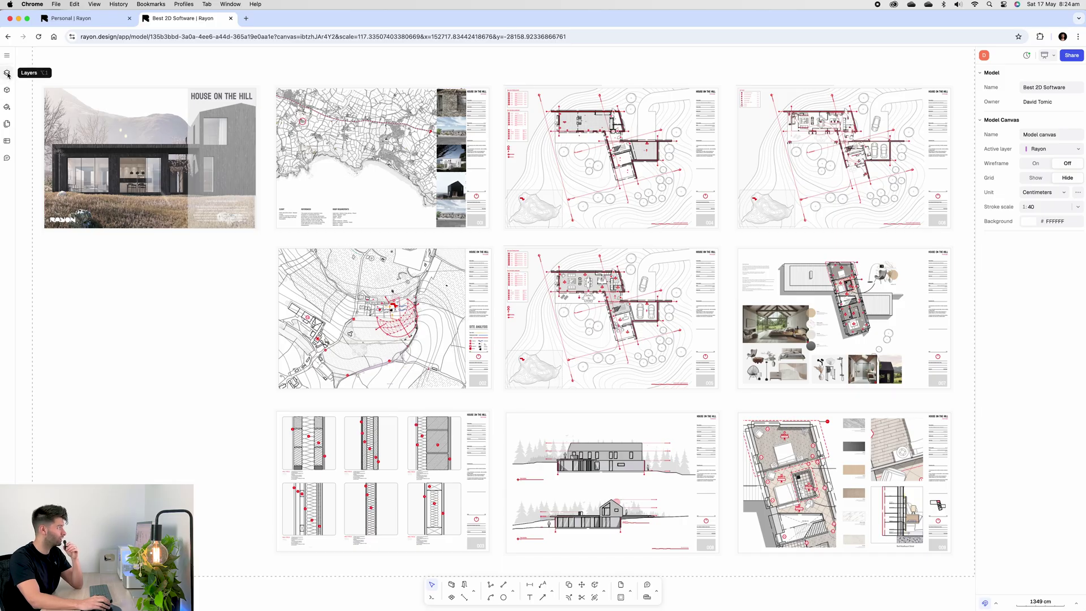
left_click(8, 75)
left_click(7, 57)
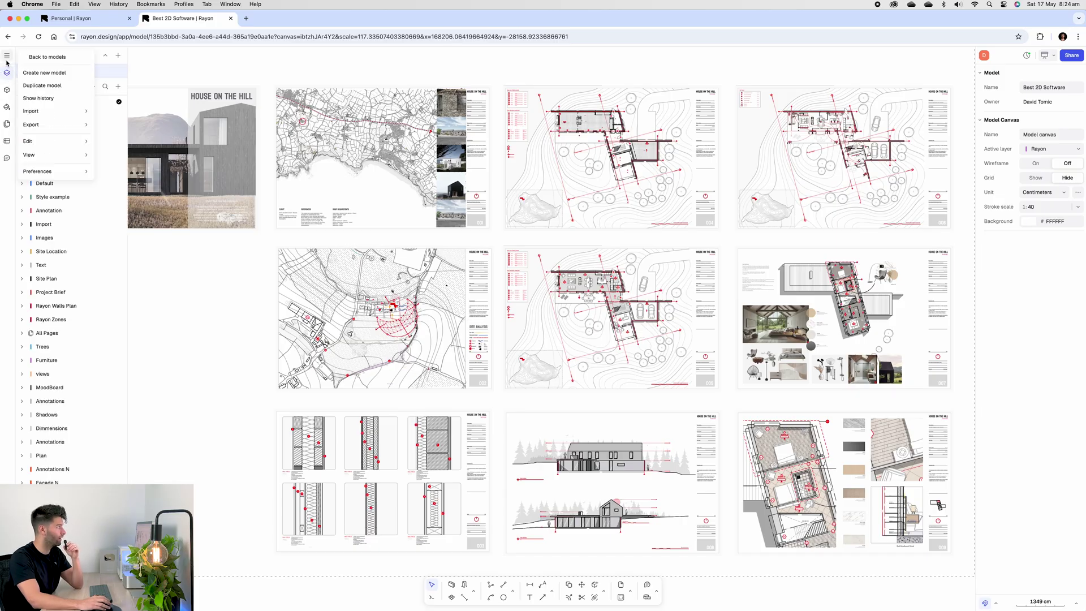
left_click(6, 89)
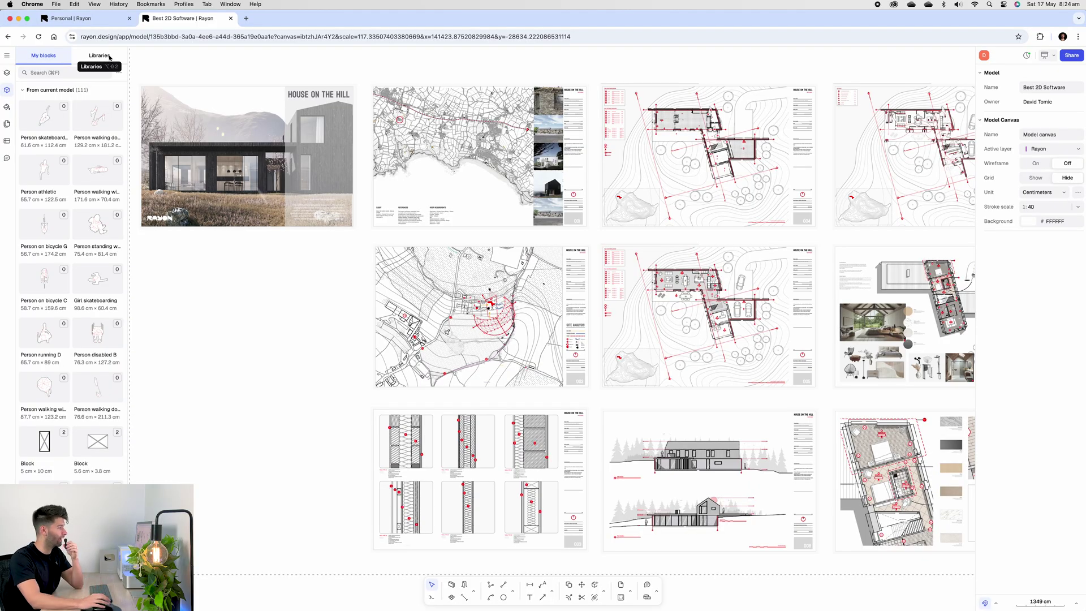
scroll(247, 318, "down", 5)
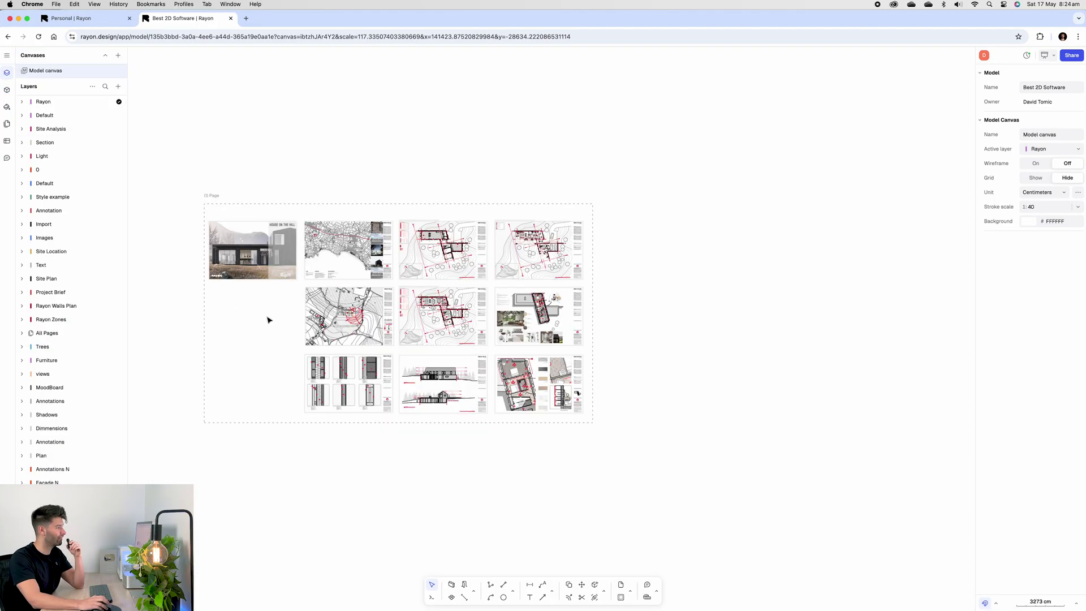
scroll(478, 344, "up", 2)
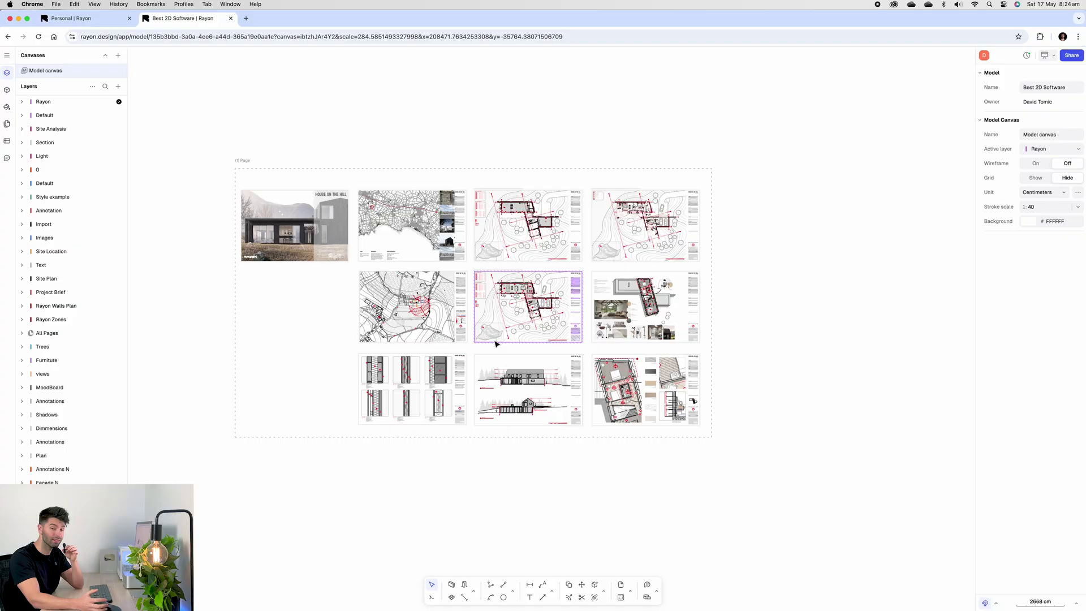
scroll(336, 358, "up", 2)
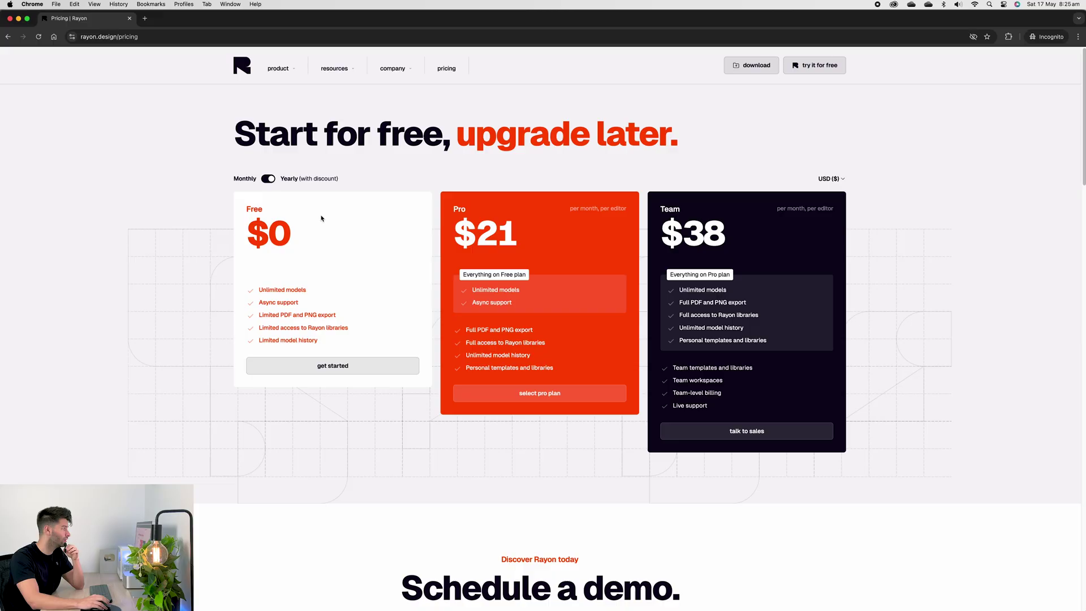
double_click(290, 231)
left_click(339, 255)
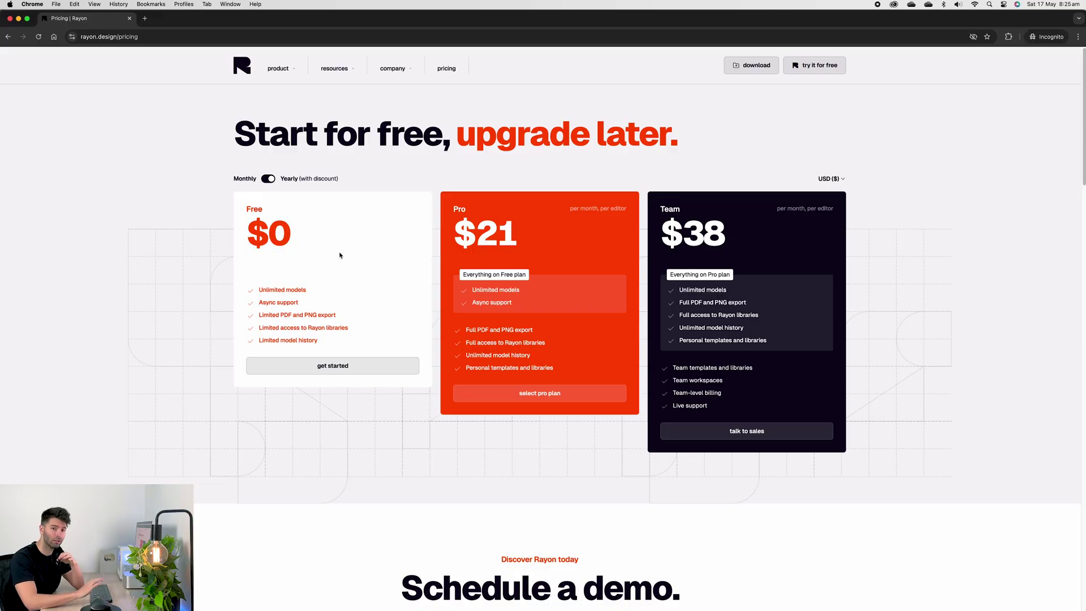
double_click(491, 240)
left_click(545, 243)
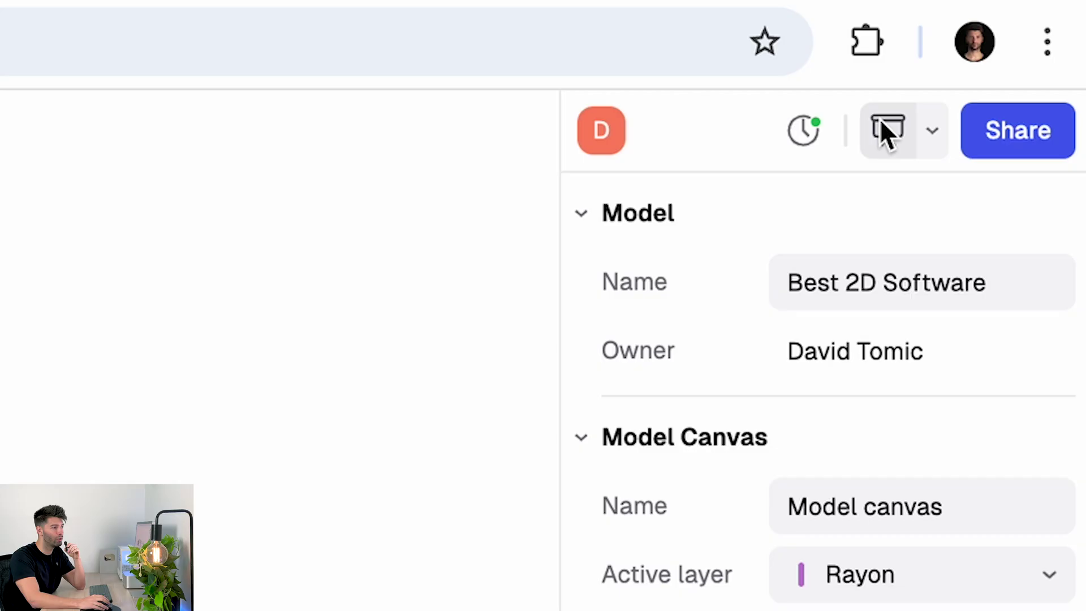
- Check the presentation options, then present the House on the Hill sheets in a new tab
left_click(933, 136)
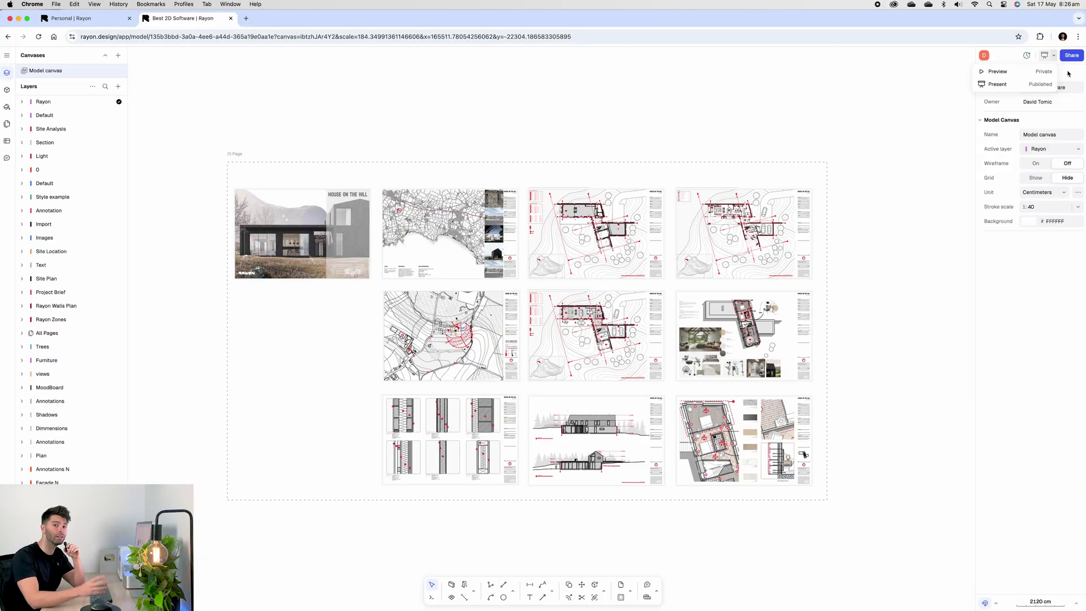
left_click(1045, 58)
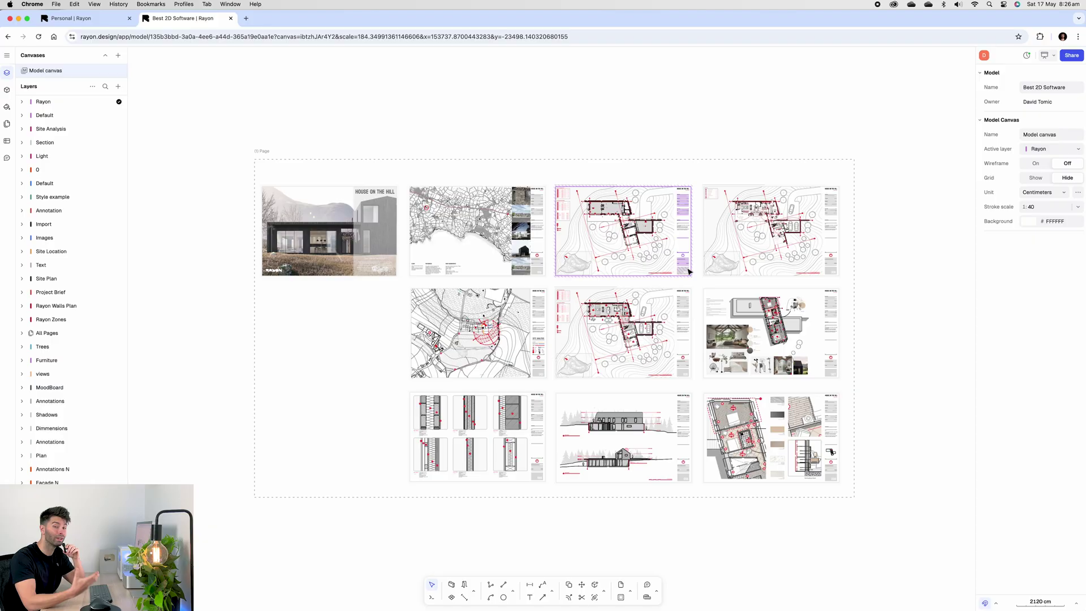
left_click(1043, 56)
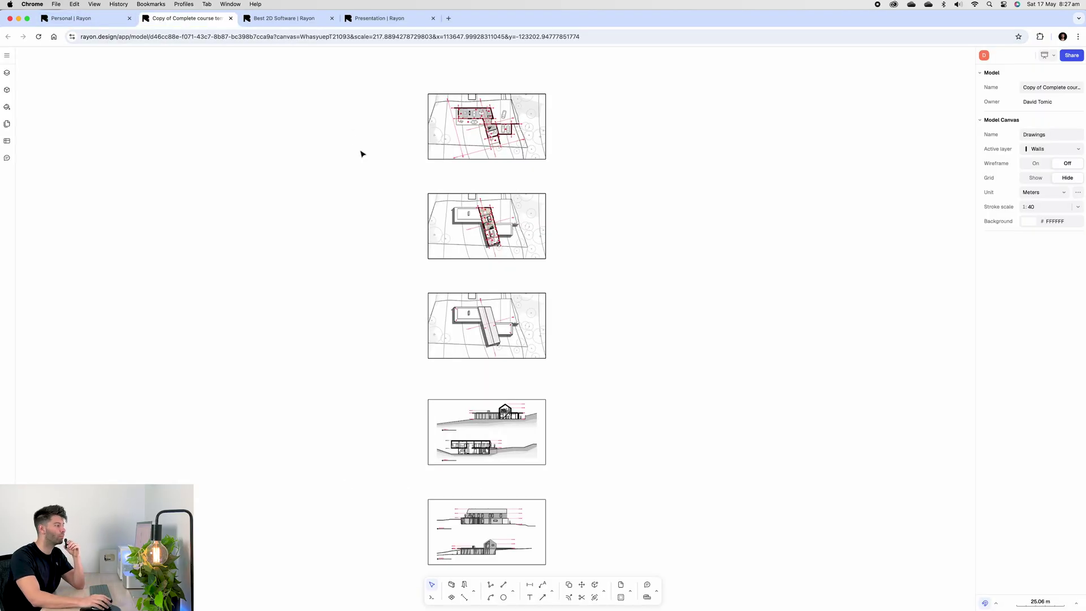
scroll(366, 233, "down", 3)
scroll(390, 359, "up", 2)
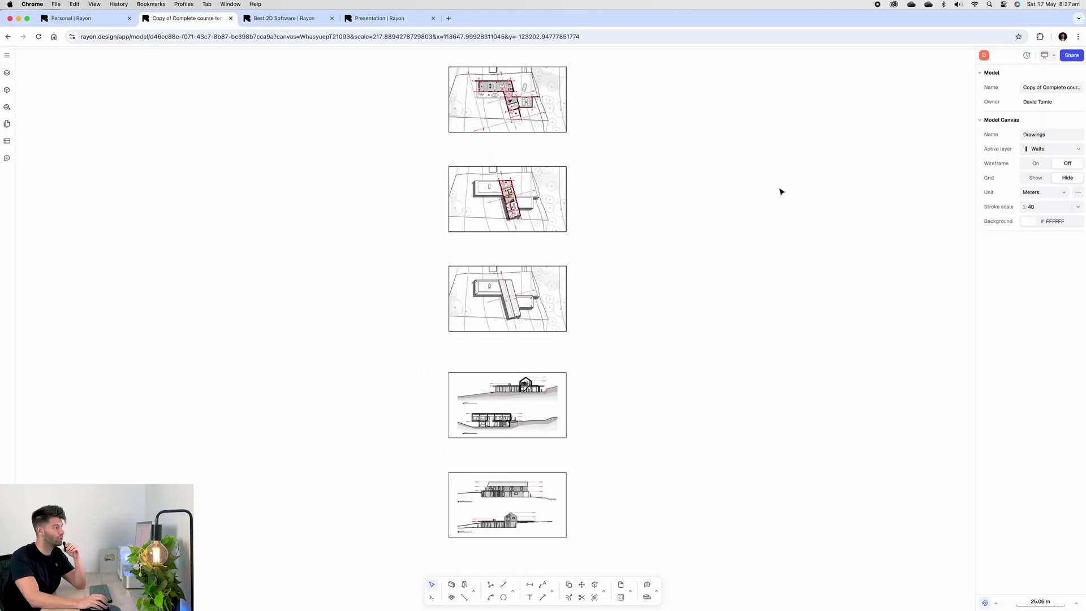
- Present the Hill House course model, step forward, then return to the Project Brief slide
left_click(1044, 55)
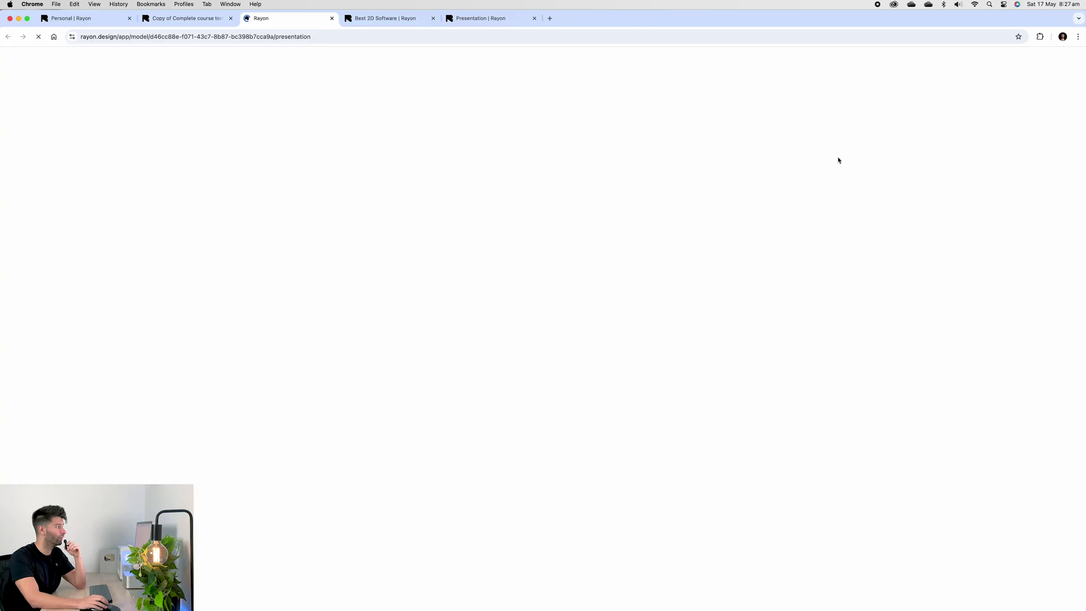
key("Right")
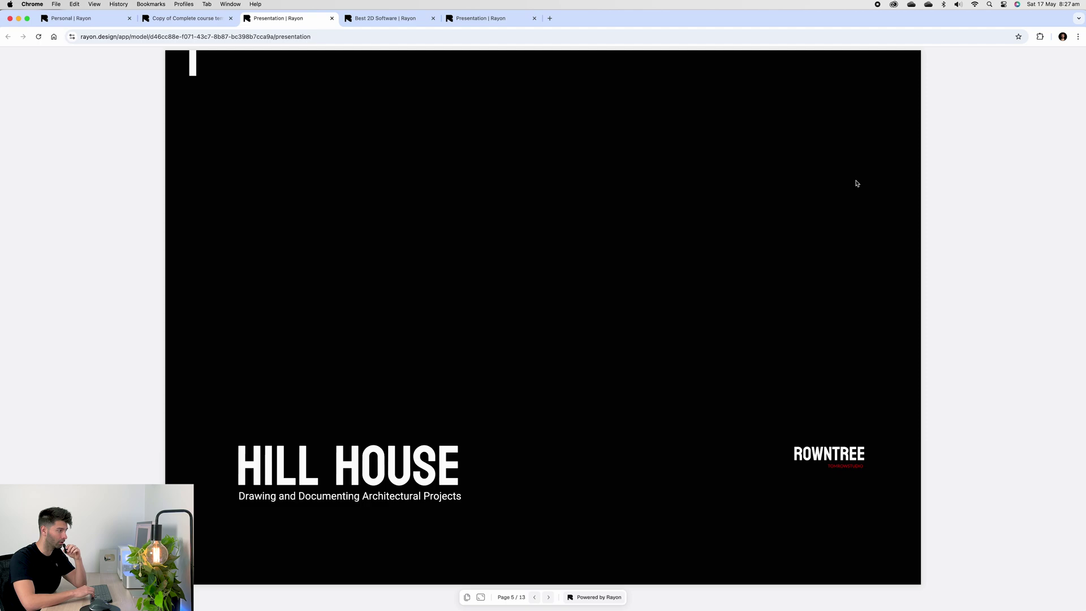
key("Left")
key("Left")
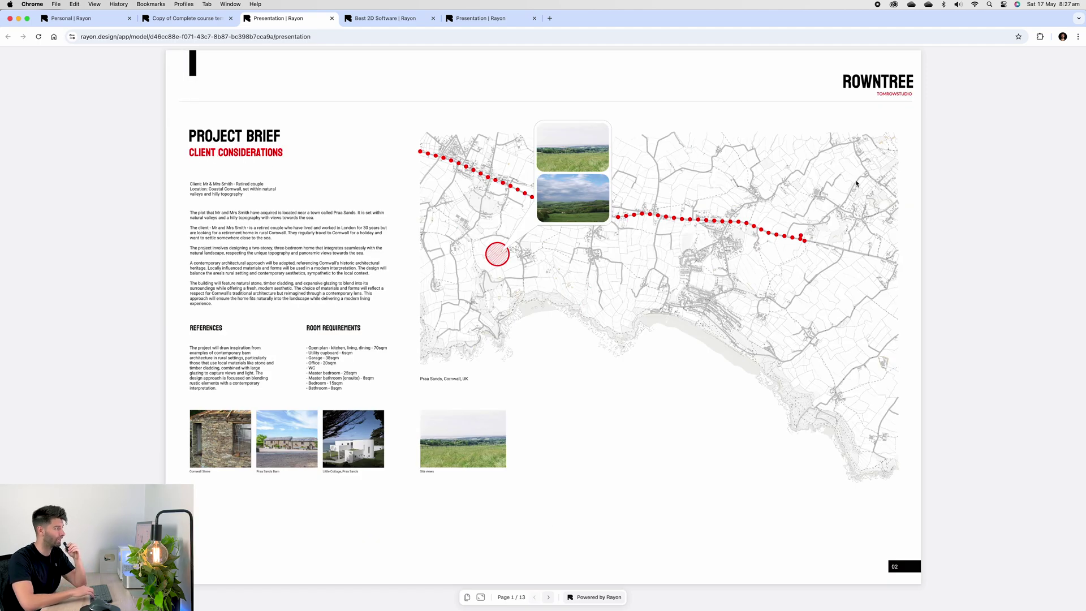
- In Best 2D Software's Share > Presentation settings, unpublish and then republish the presentation
left_click(386, 18)
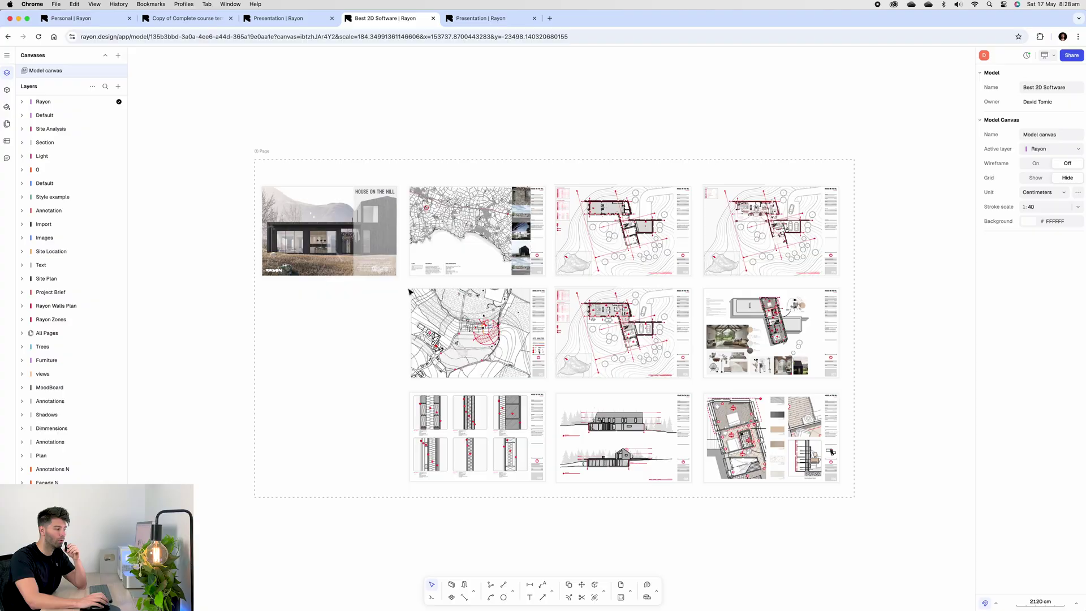
left_click(1055, 55)
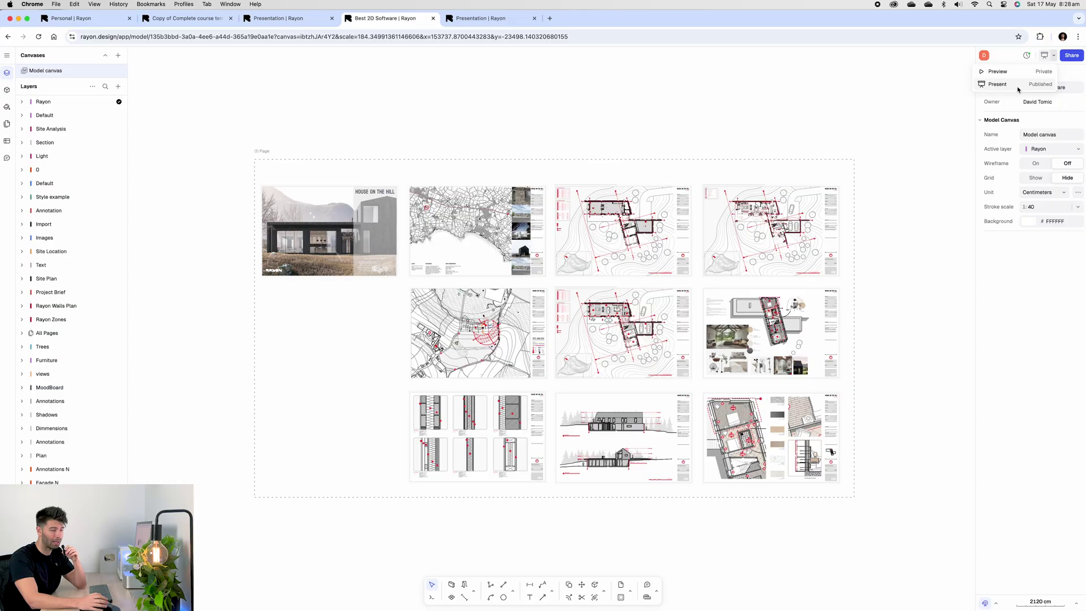
left_click(1071, 55)
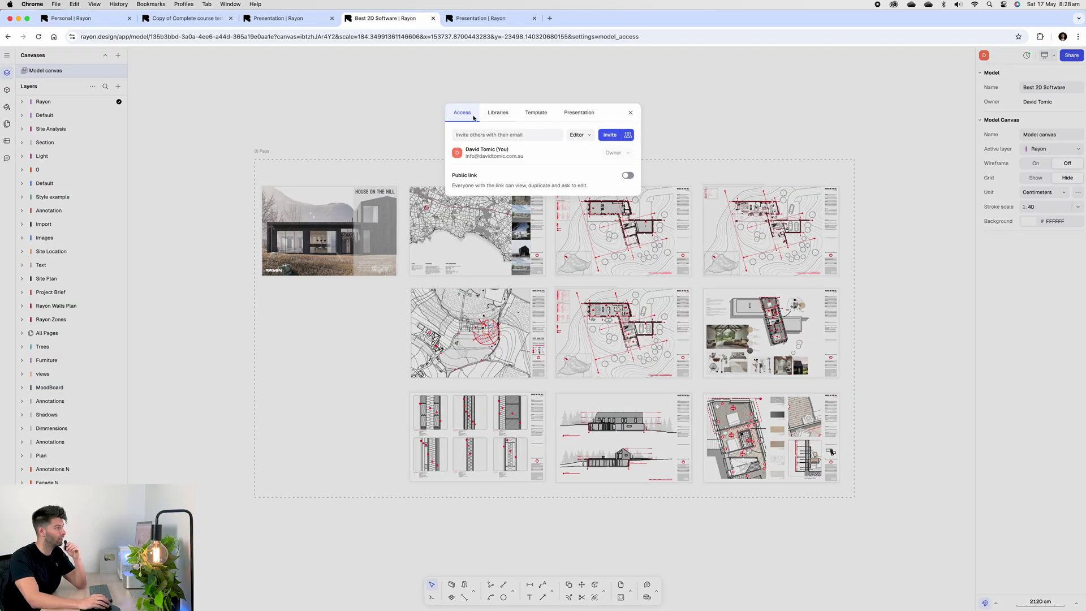
left_click(582, 114)
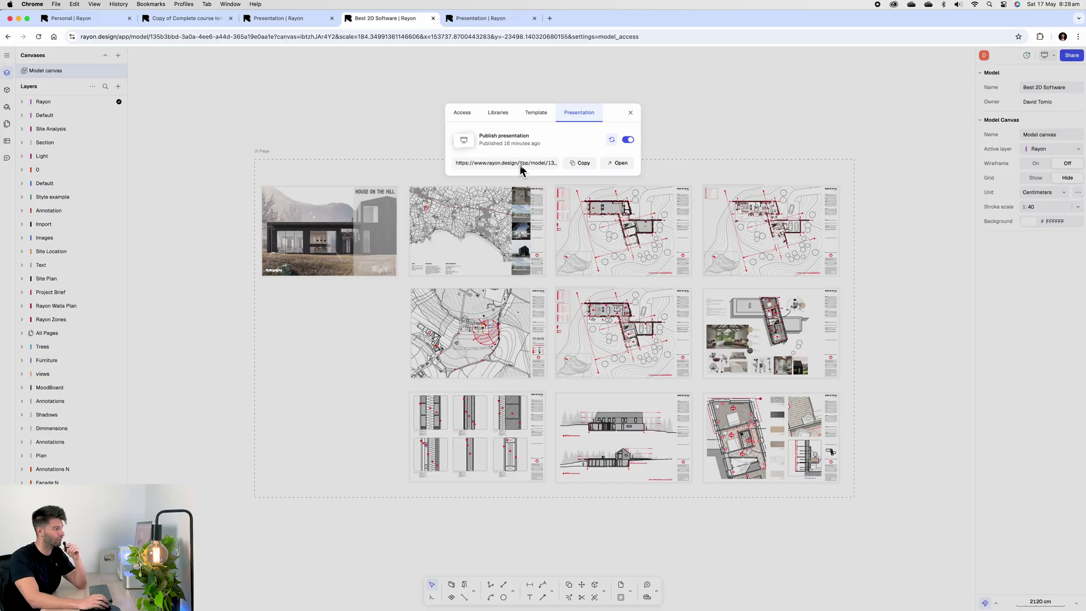
left_click(631, 143)
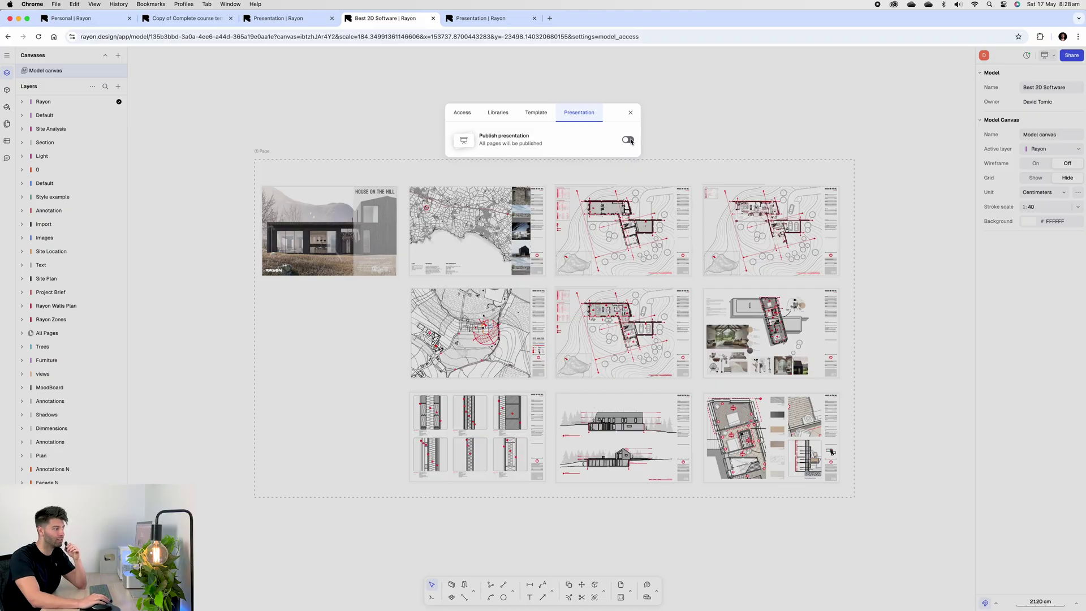
left_click(630, 142)
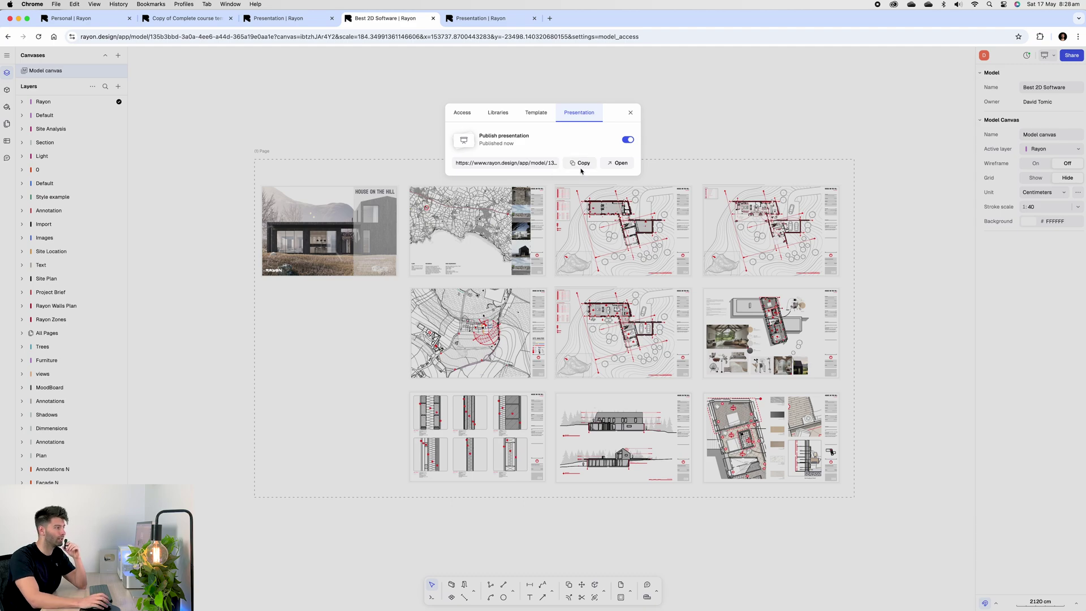
- Check the published presentation and the course model presentation, then return to the editor
left_click(627, 165)
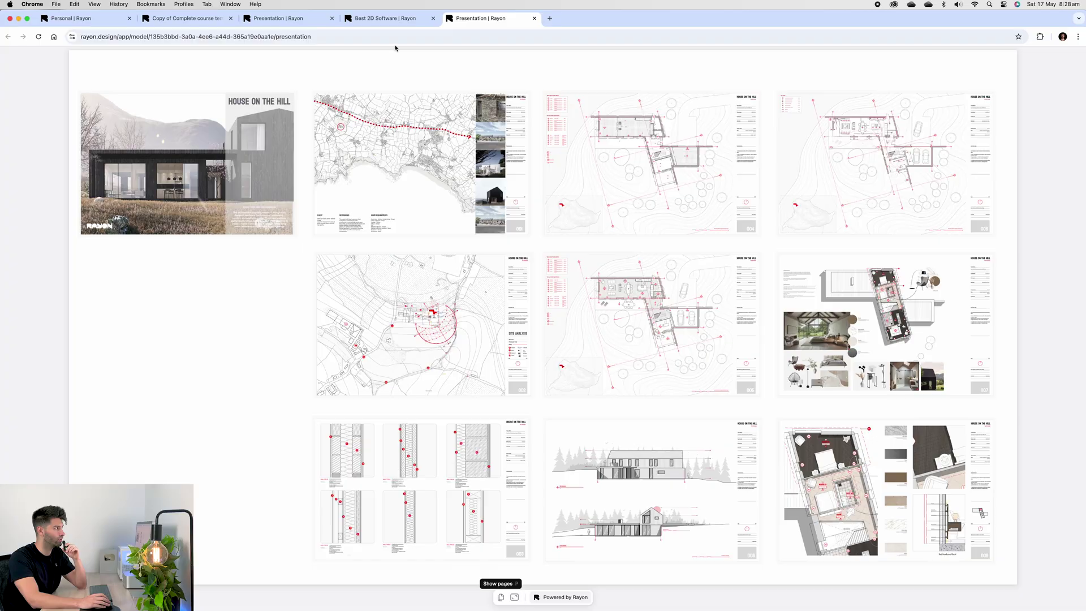
left_click(386, 18)
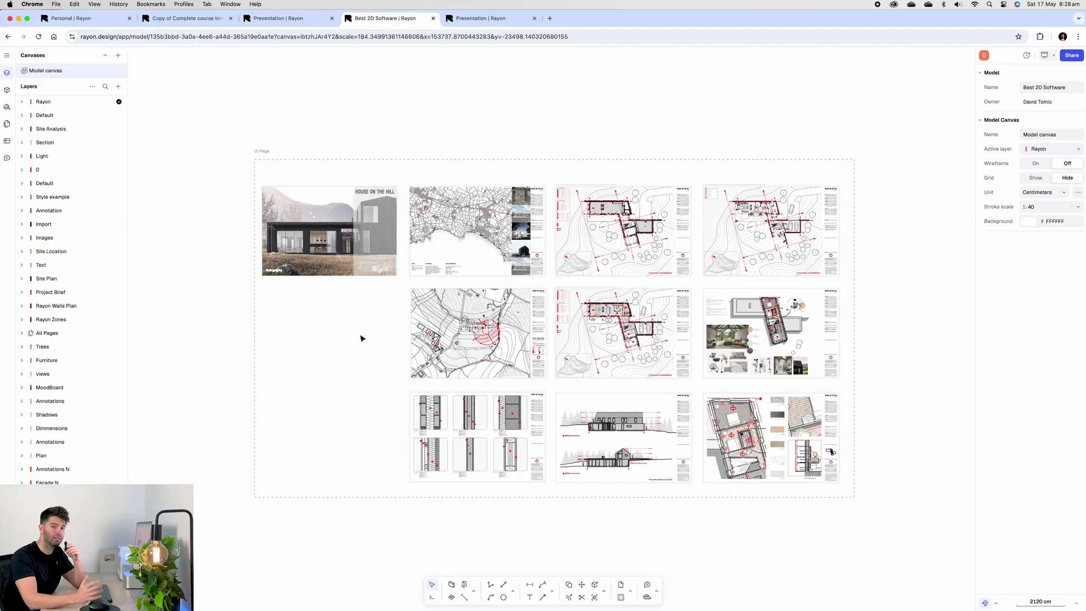
left_click(319, 24)
scroll(437, 283, "up", 2)
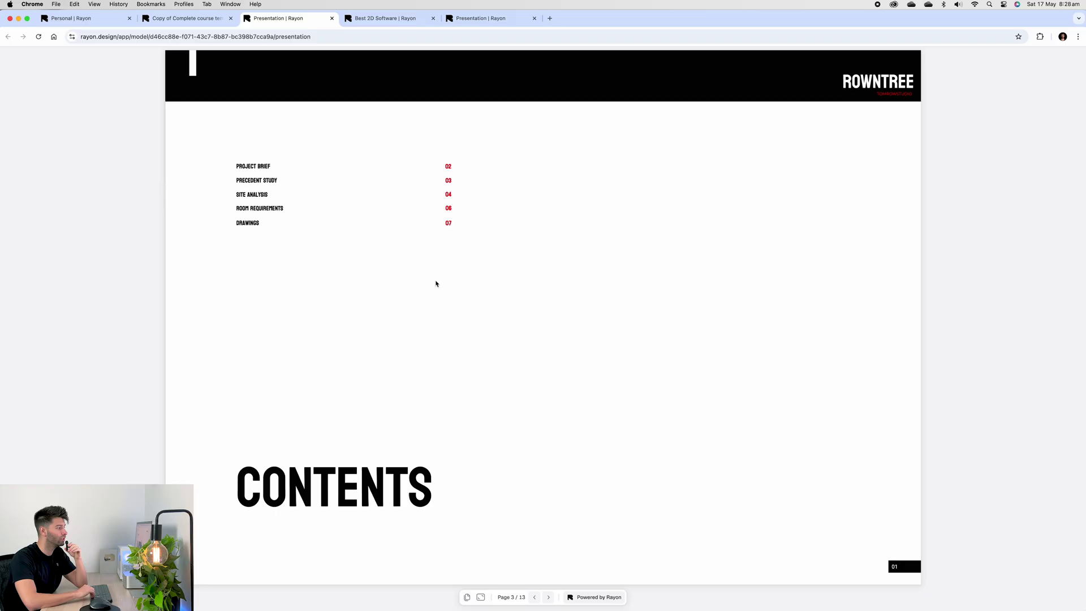
scroll(436, 283, "down", 1)
key("super+5")
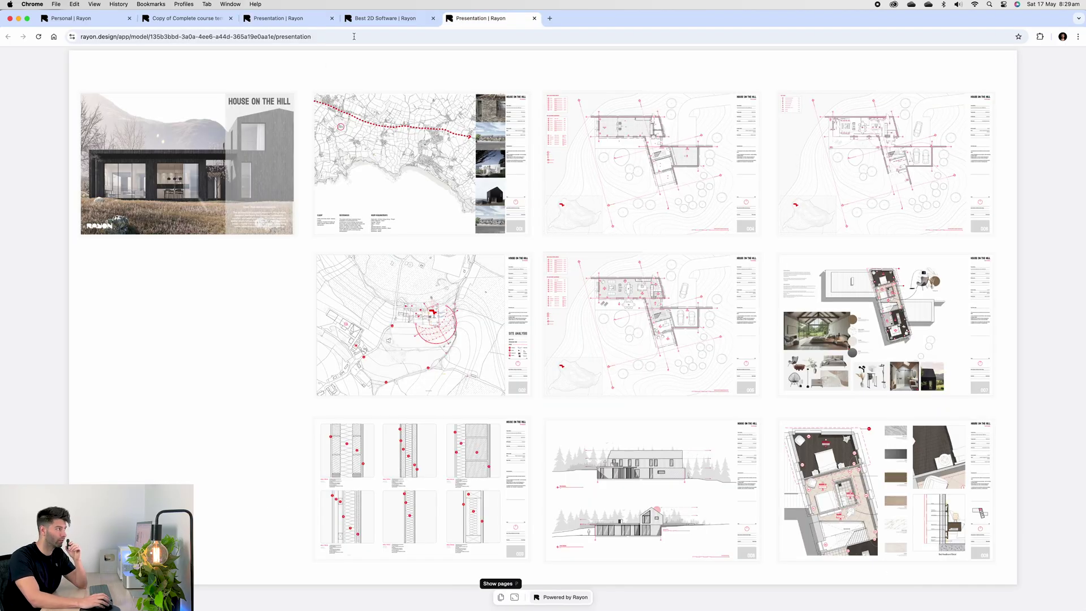
left_click(369, 19)
- Delete the cover page photo and preview the presentation from the sharing settings
left_click(320, 222)
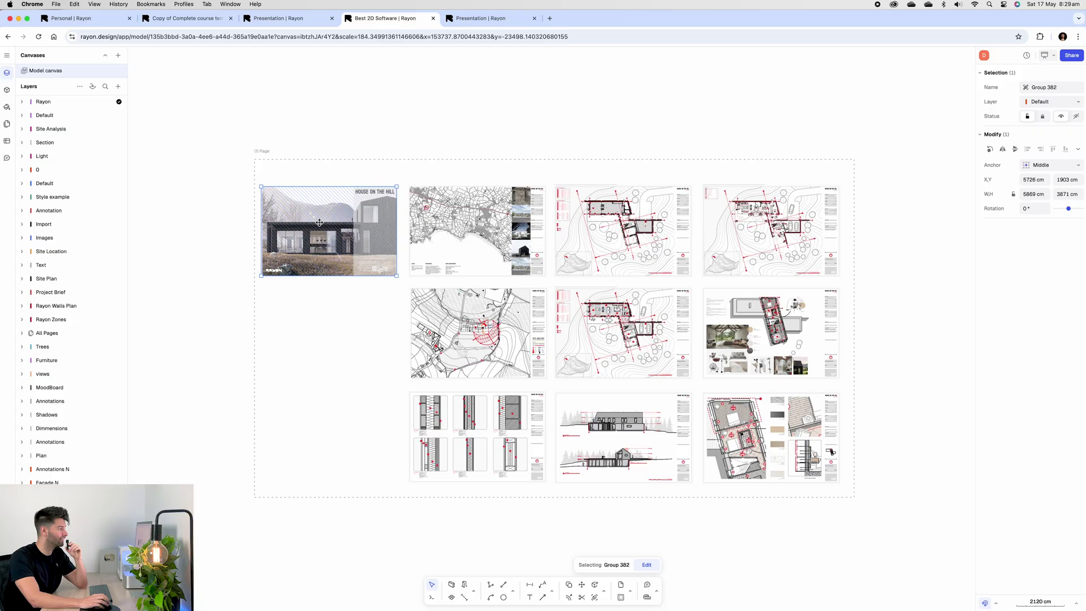
key("Delete")
left_click(1072, 55)
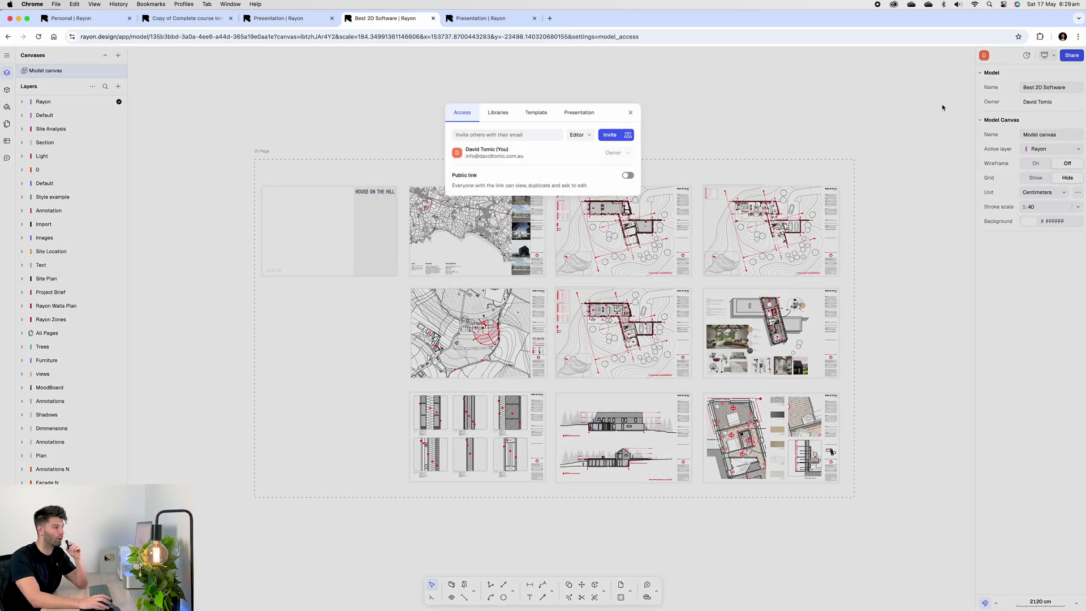
left_click(579, 112)
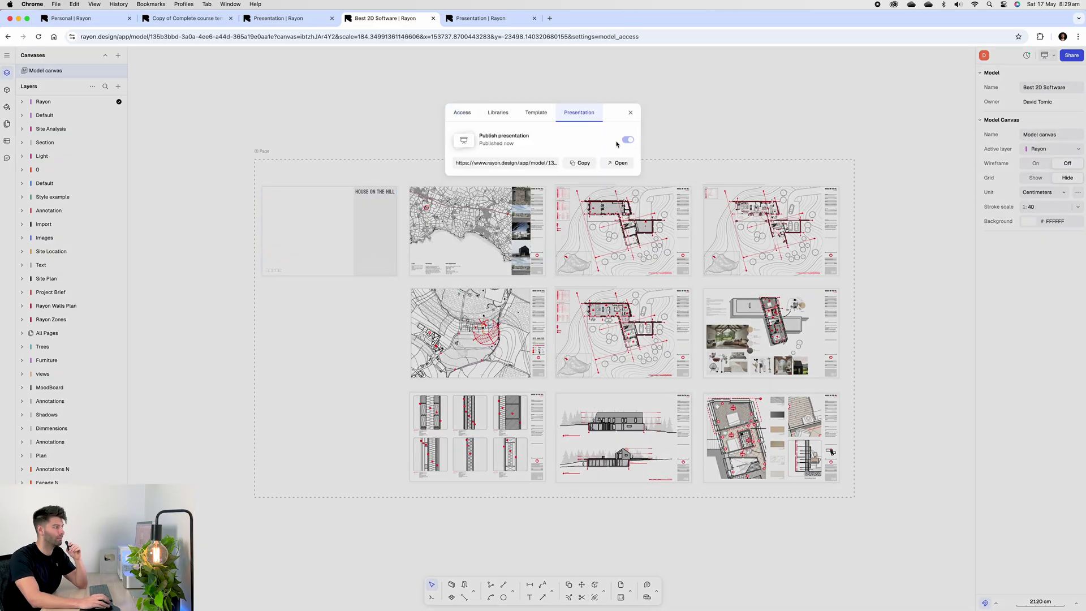
left_click(618, 162)
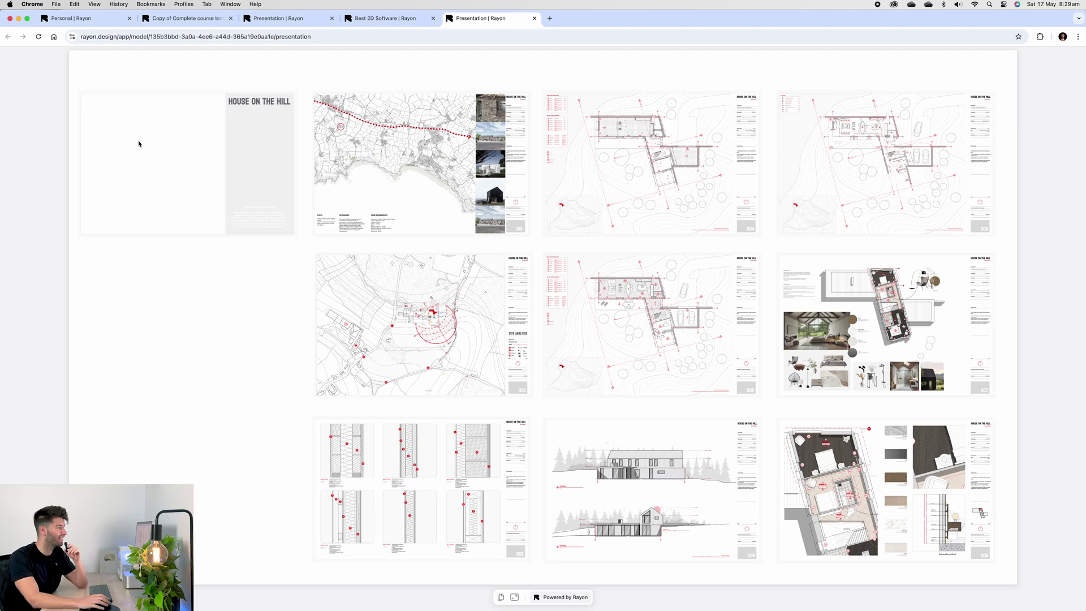
- Push the latest changes to the published presentation with Update in Share > Presentation
left_click(385, 18)
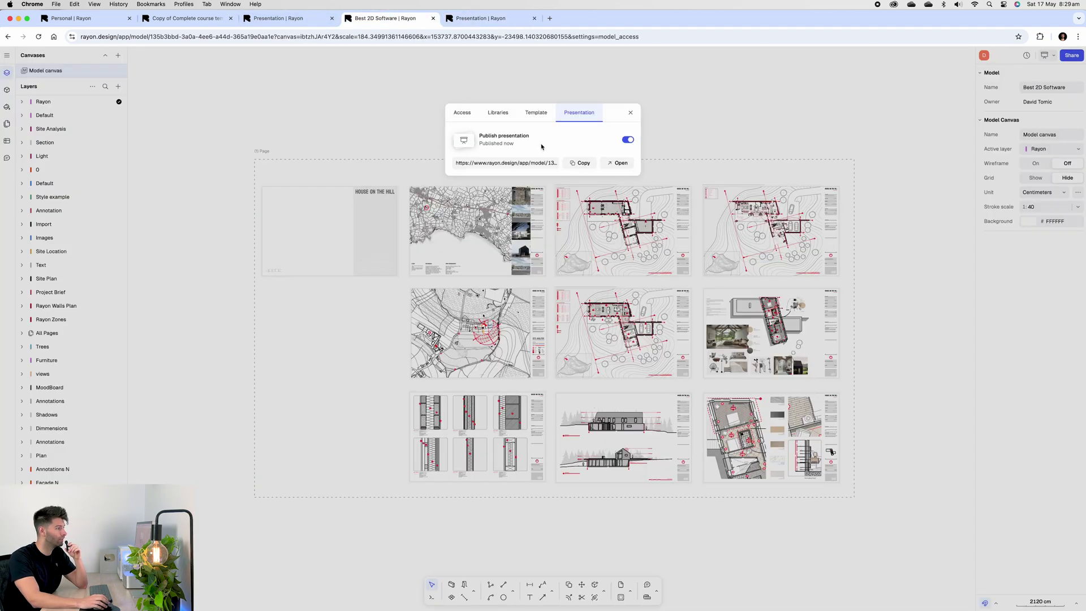
left_click(636, 113)
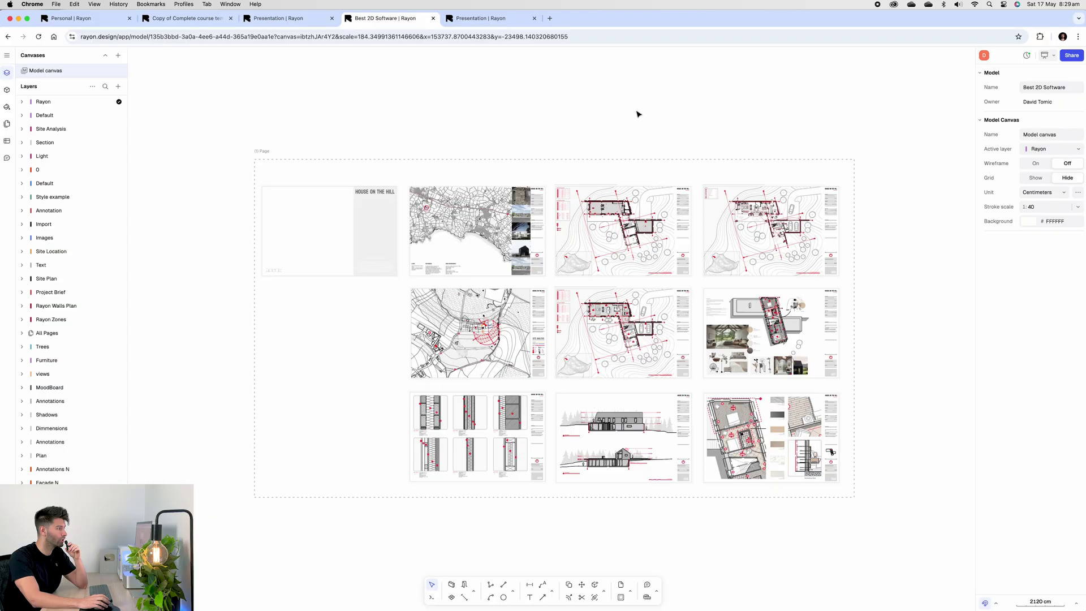
left_click(1072, 55)
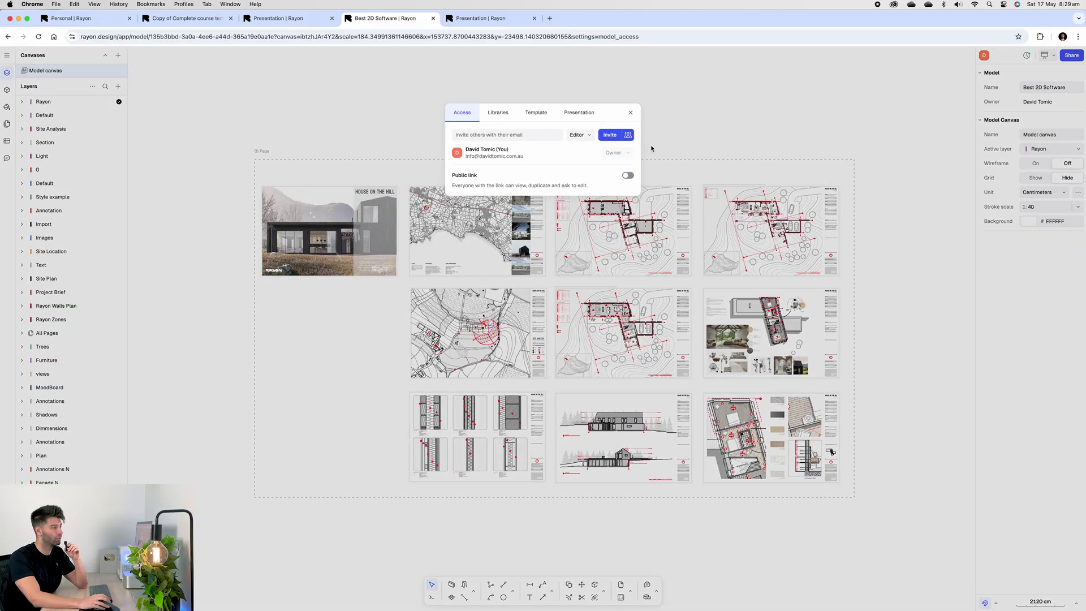
left_click(579, 112)
left_click(611, 141)
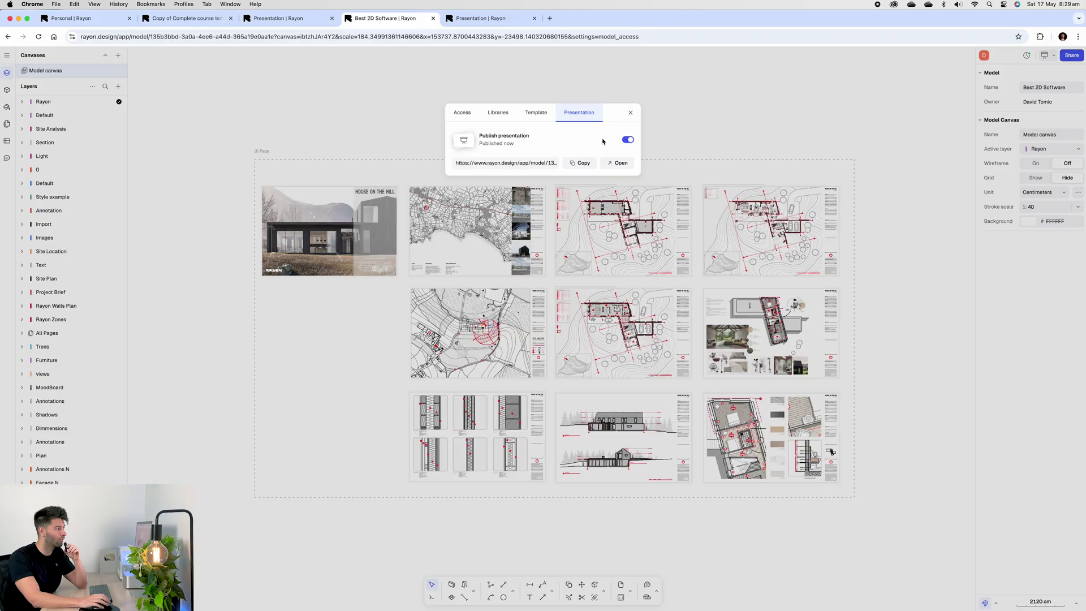
- Check the published presentation tab, then pan to the bedroom and bathroom moodboard
left_click(501, 18)
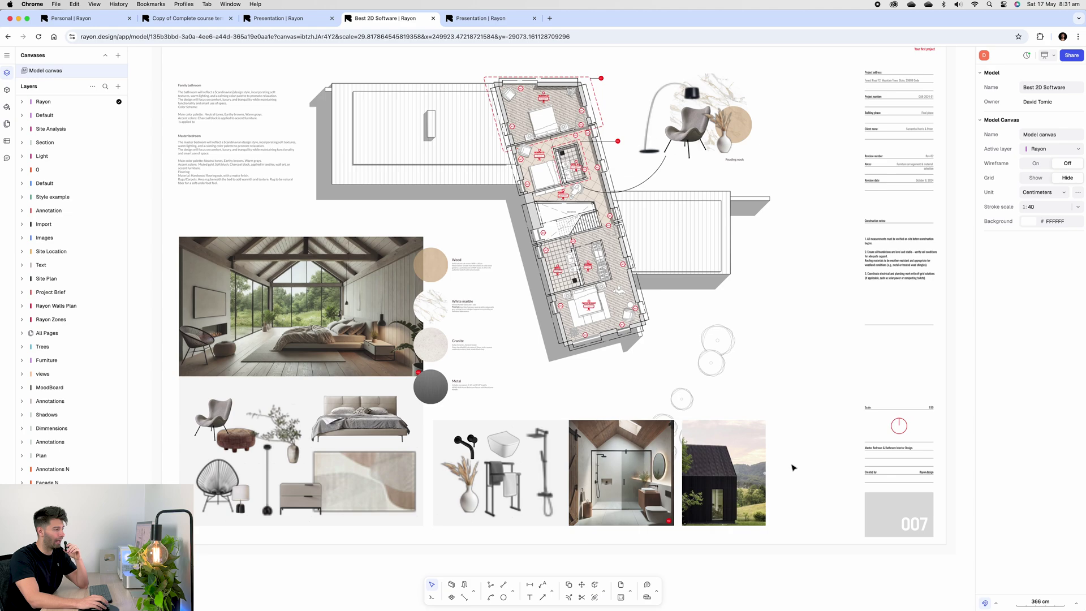
scroll(846, 444, "up", 2)
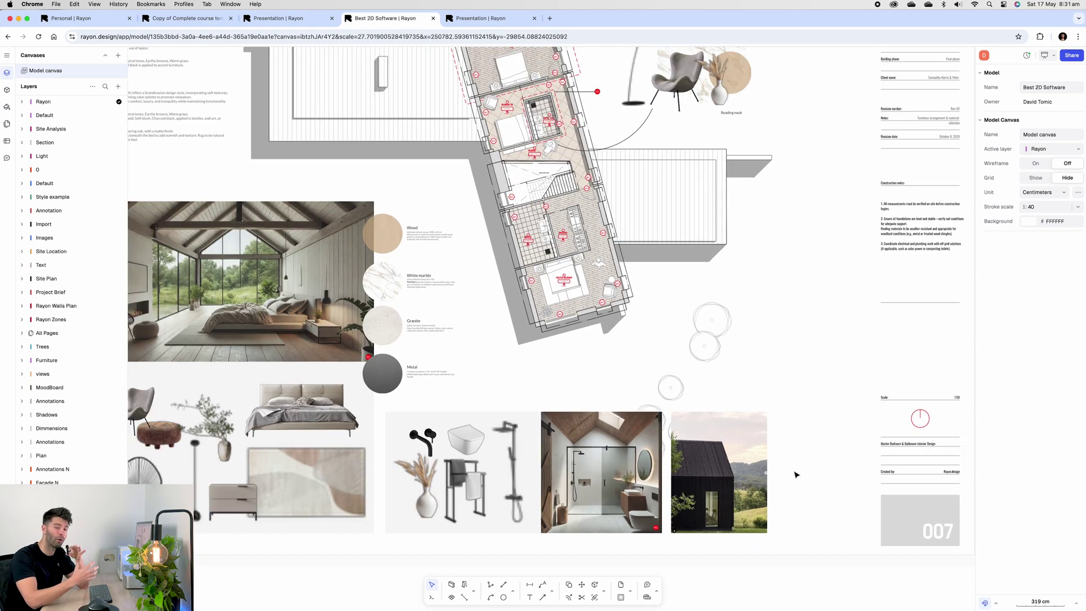
scroll(756, 519, "left", 5)
middle_click_drag(756, 518, 719, 542)
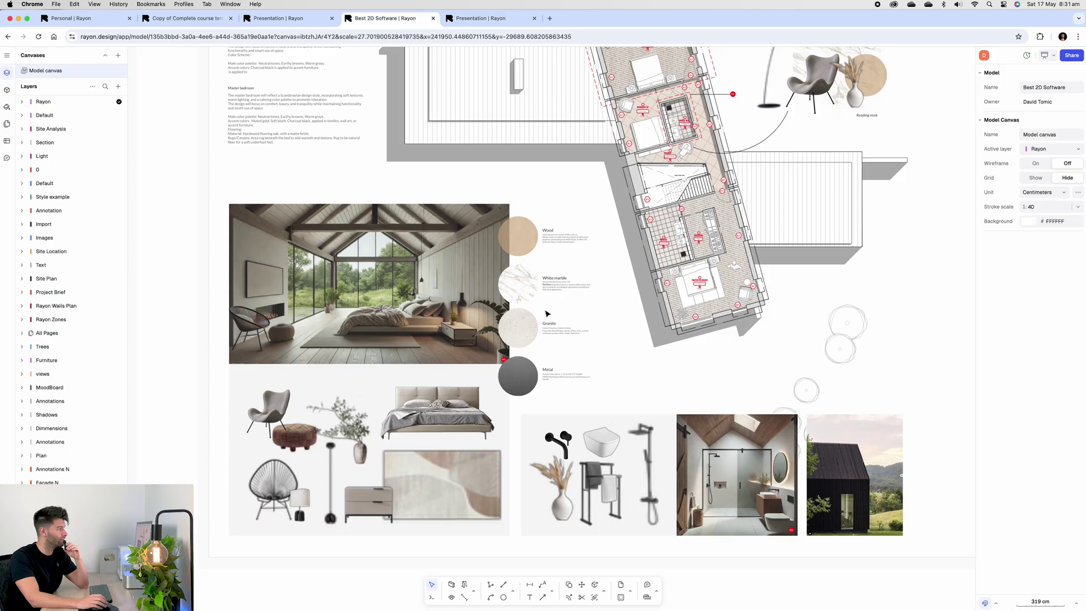
scroll(625, 354, "up", 2)
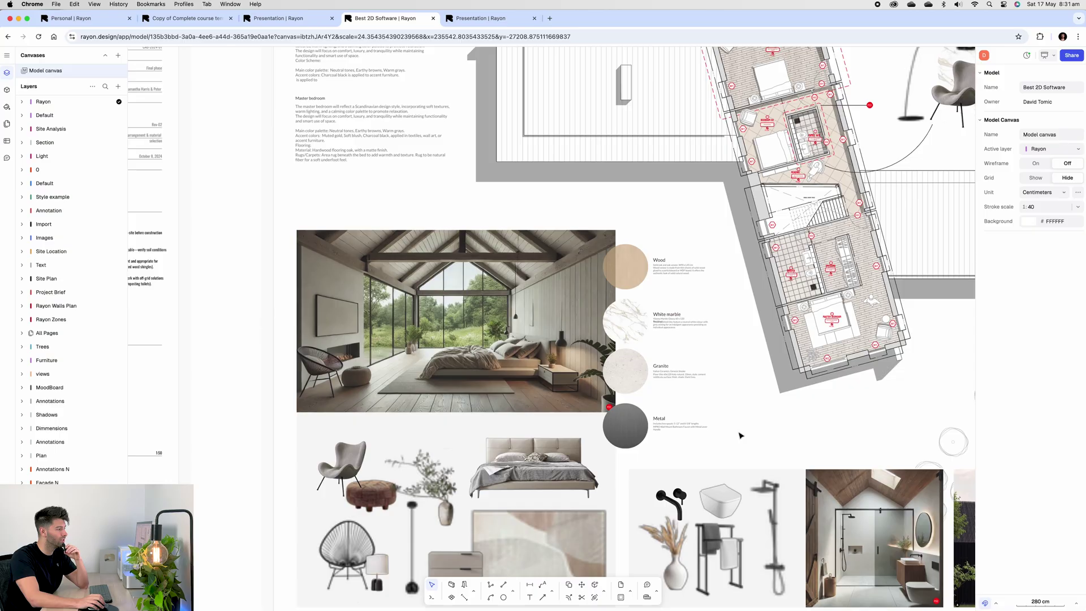
scroll(740, 435, "down", 5)
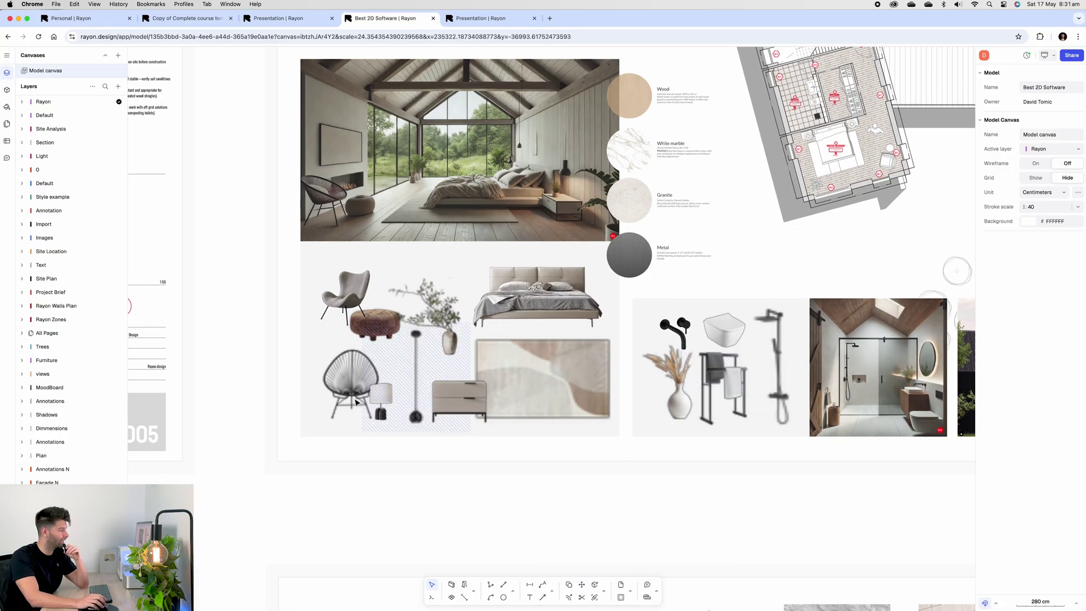
scroll(382, 460, "up", 3)
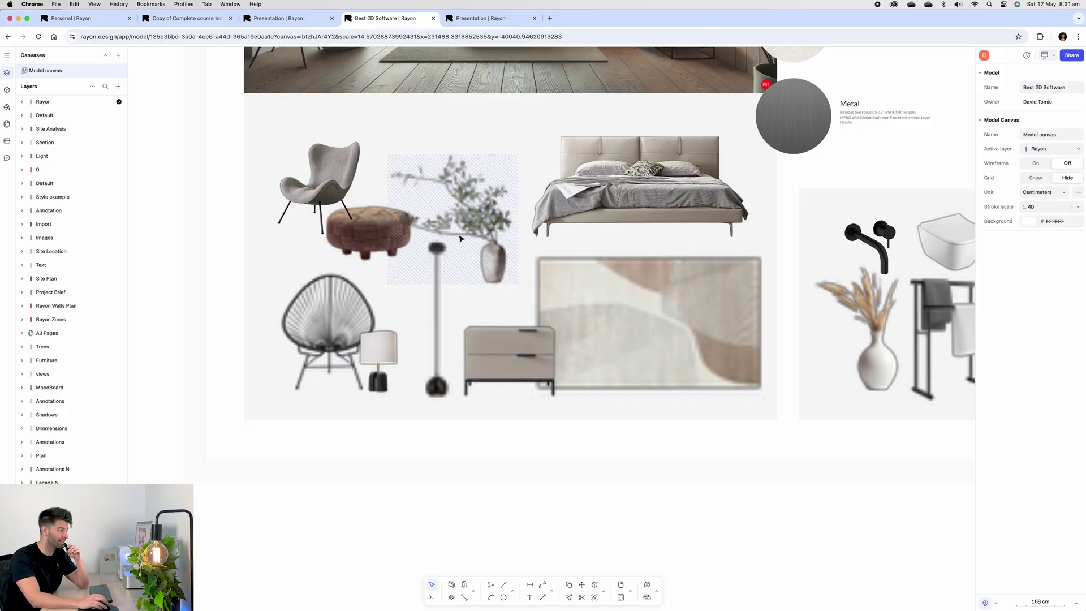
scroll(563, 338, "down", 2)
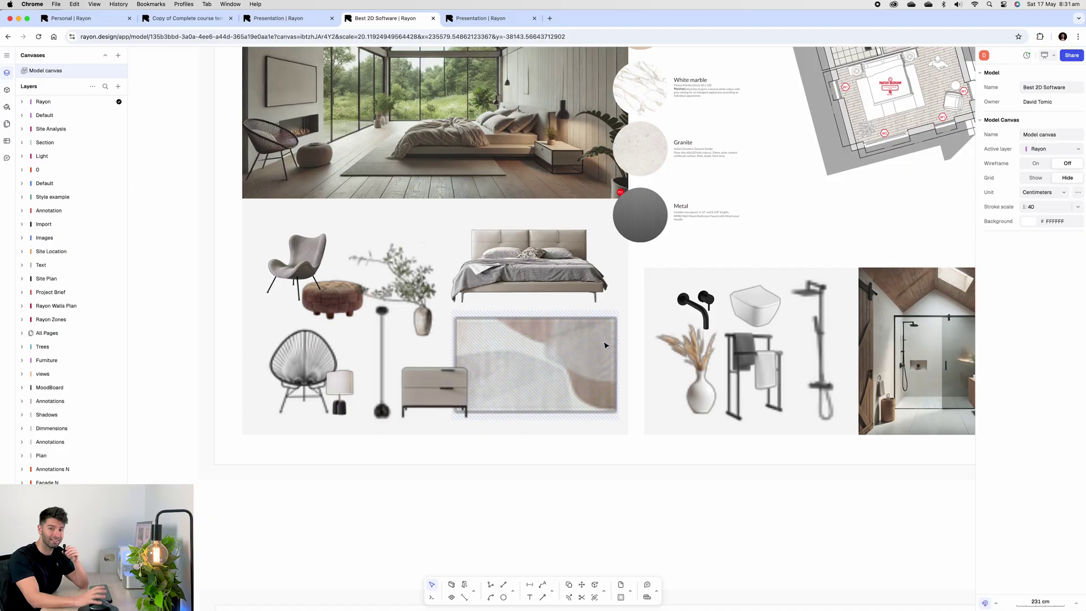
- Import a basin photo via Import > Image and move it beside sheet 007
left_click(8, 55)
mouse_move(34, 111)
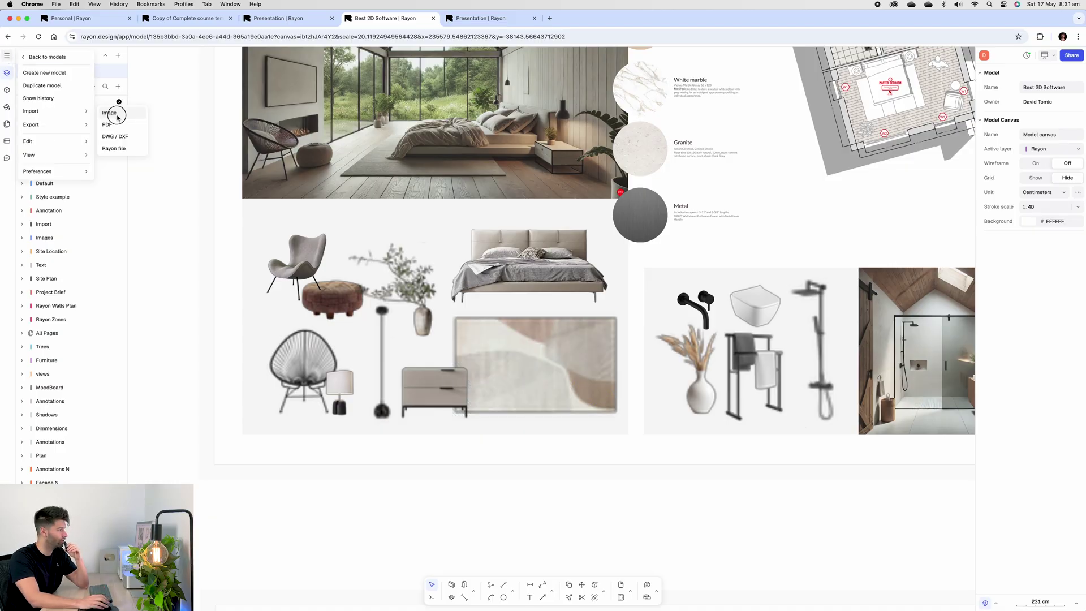
left_click(109, 113)
scroll(534, 375, "down", 10)
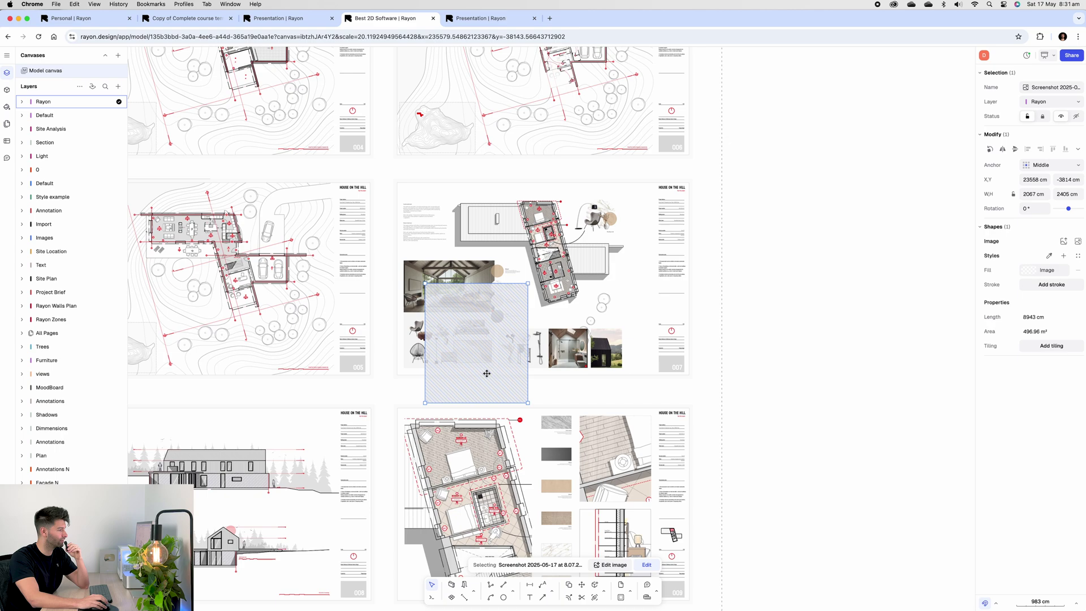
left_click_drag(487, 374, 808, 360)
left_click(882, 349)
scroll(880, 345, "up", 5)
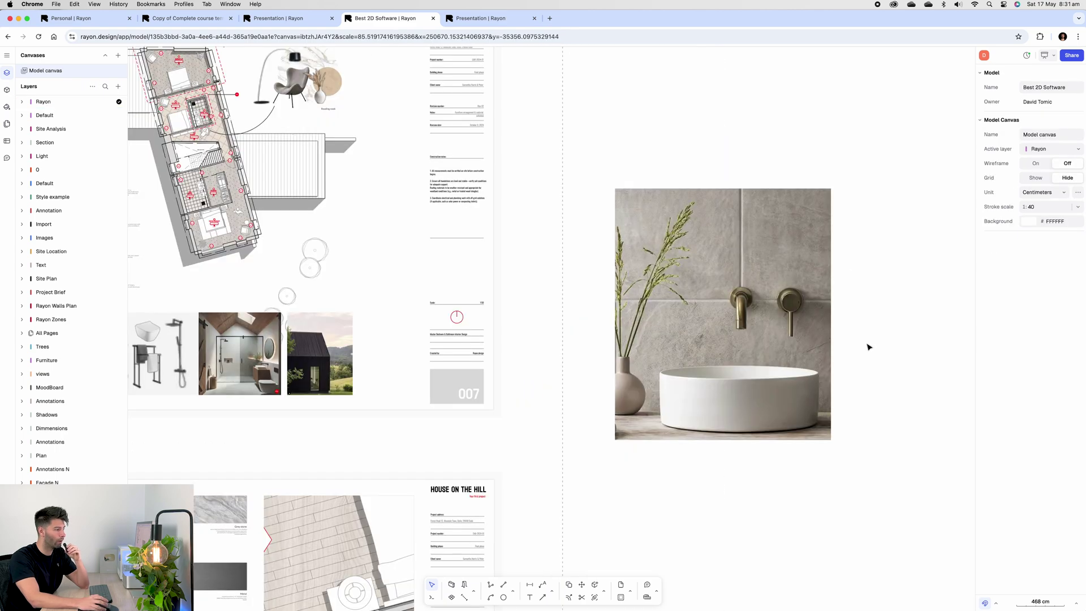
scroll(866, 347, "up", 2)
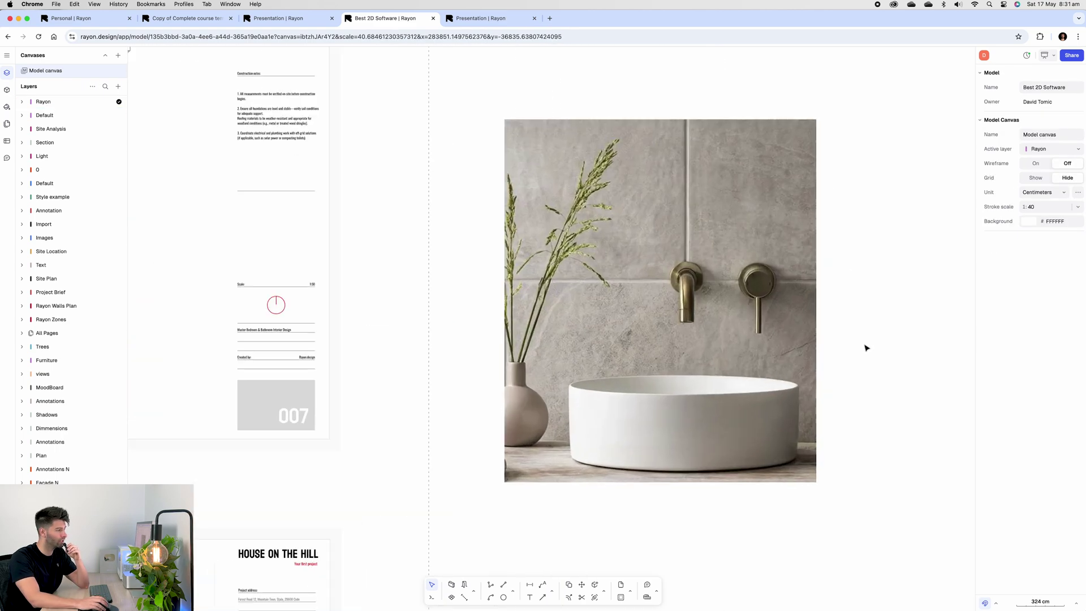
scroll(866, 346, "up", 2)
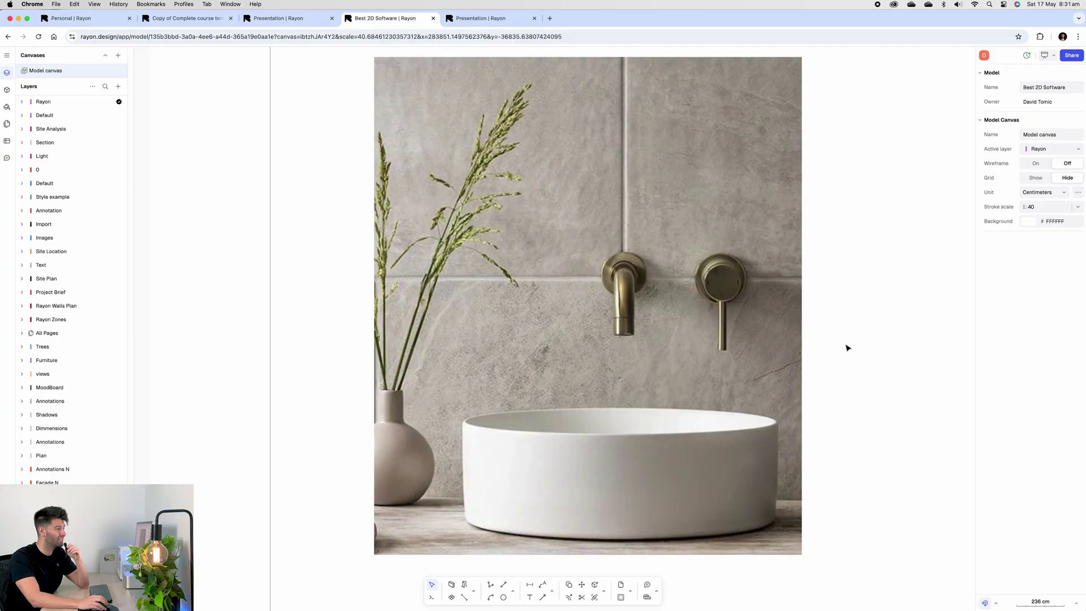
scroll(845, 348, "down", 3)
scroll(560, 353, "left", 5)
scroll(499, 277, "up", 3)
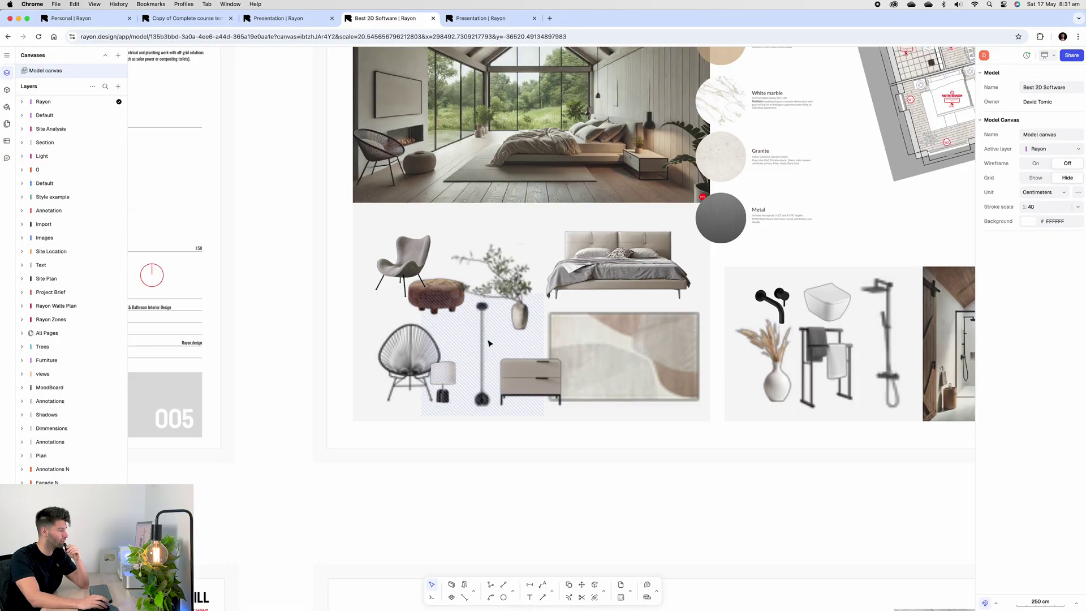
scroll(500, 277, "down", 3)
scroll(543, 290, "right", 5)
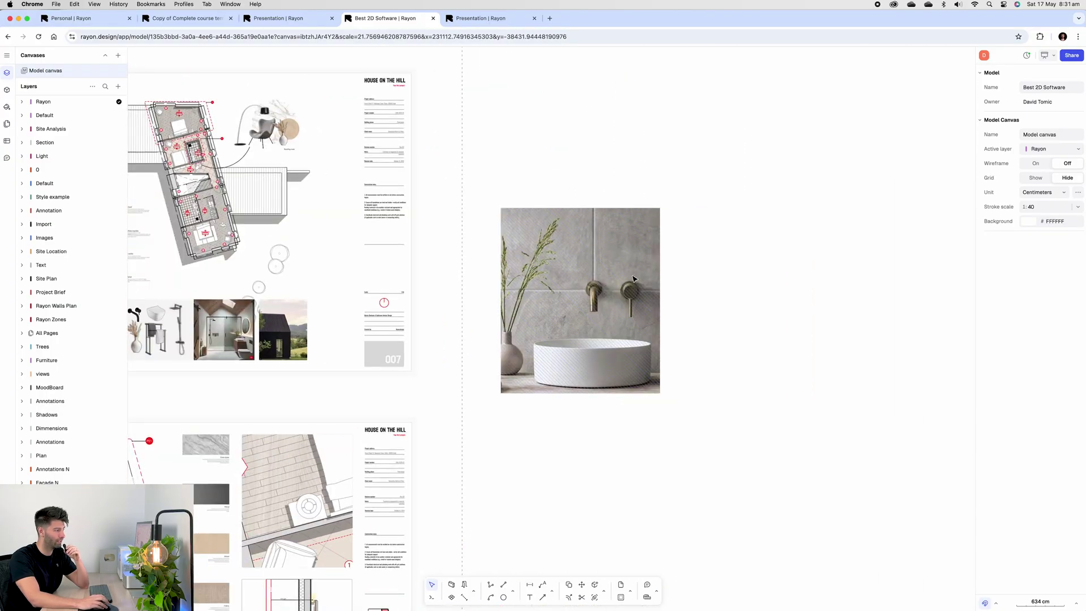
scroll(565, 296, "up", 3)
scroll(564, 297, "up", 2)
scroll(810, 323, "up", 2)
scroll(509, 281, "up", 5)
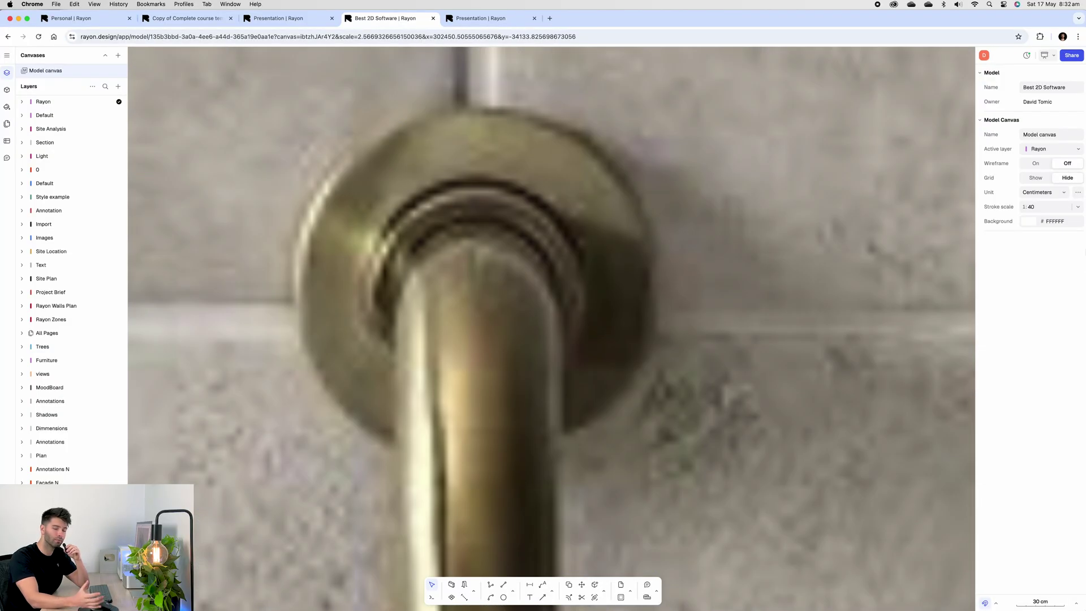
scroll(953, 341, "down", 5)
scroll(872, 335, "down", 3)
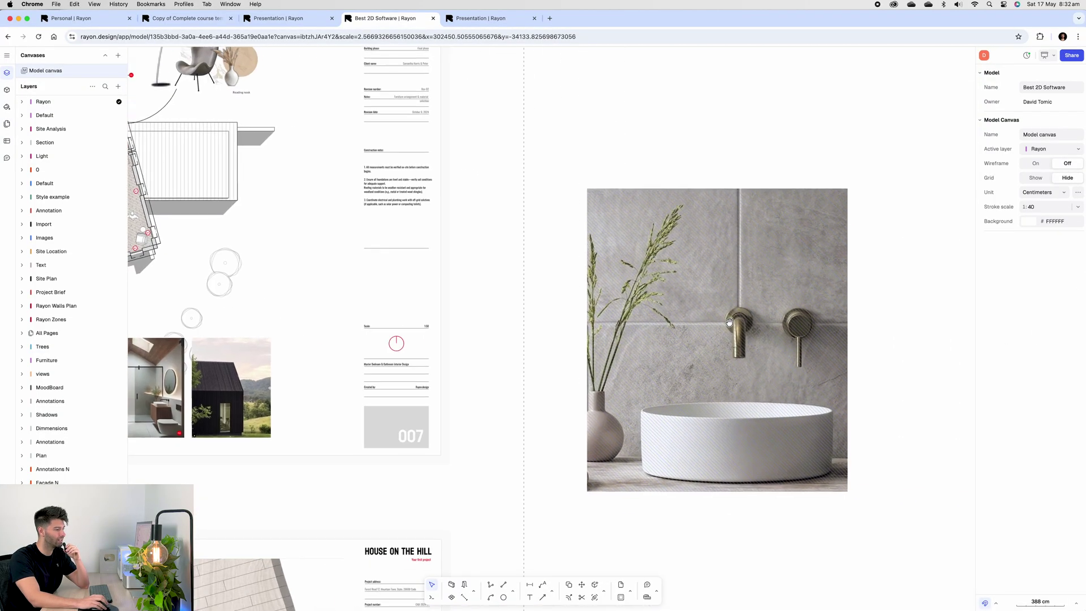
scroll(717, 329, "down", 2)
scroll(509, 331, "left", 5)
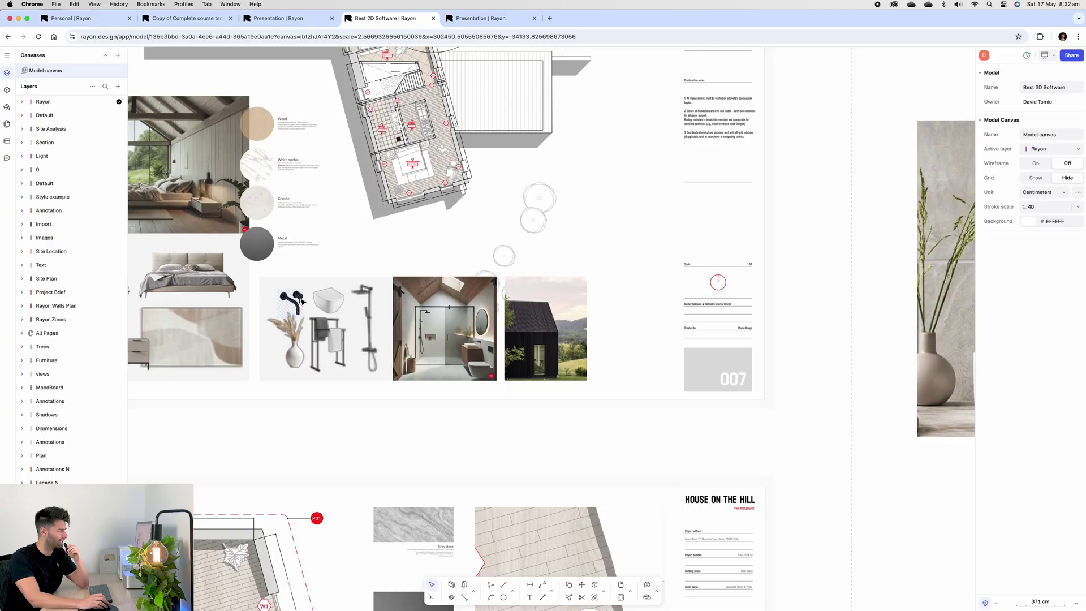
scroll(272, 327, "up", 5)
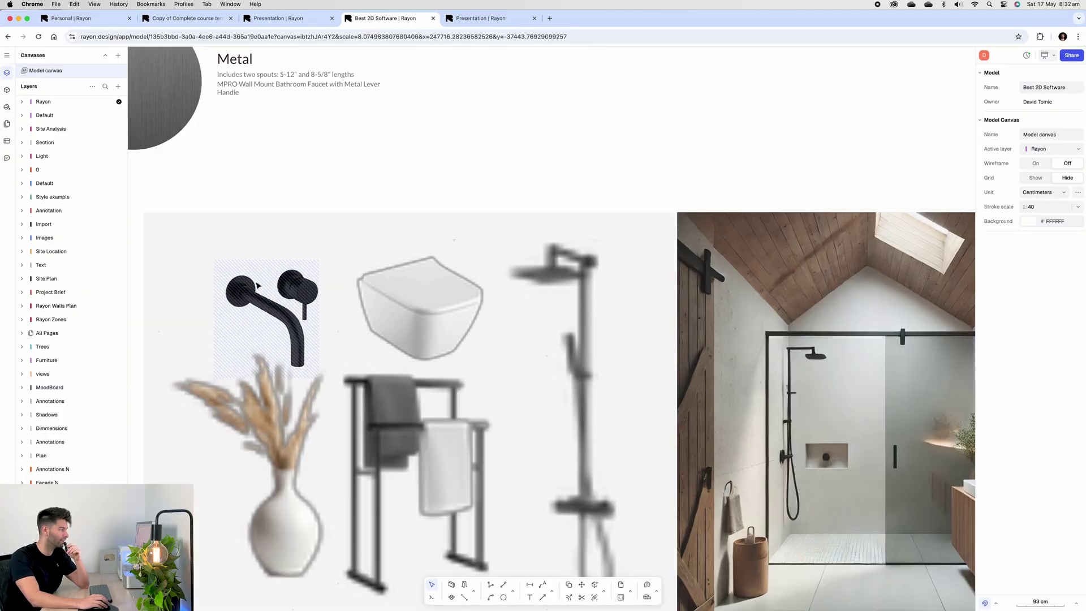
scroll(262, 302, "down", 5)
scroll(510, 322, "down", 3)
scroll(643, 331, "right", 3)
scroll(643, 330, "up", 3)
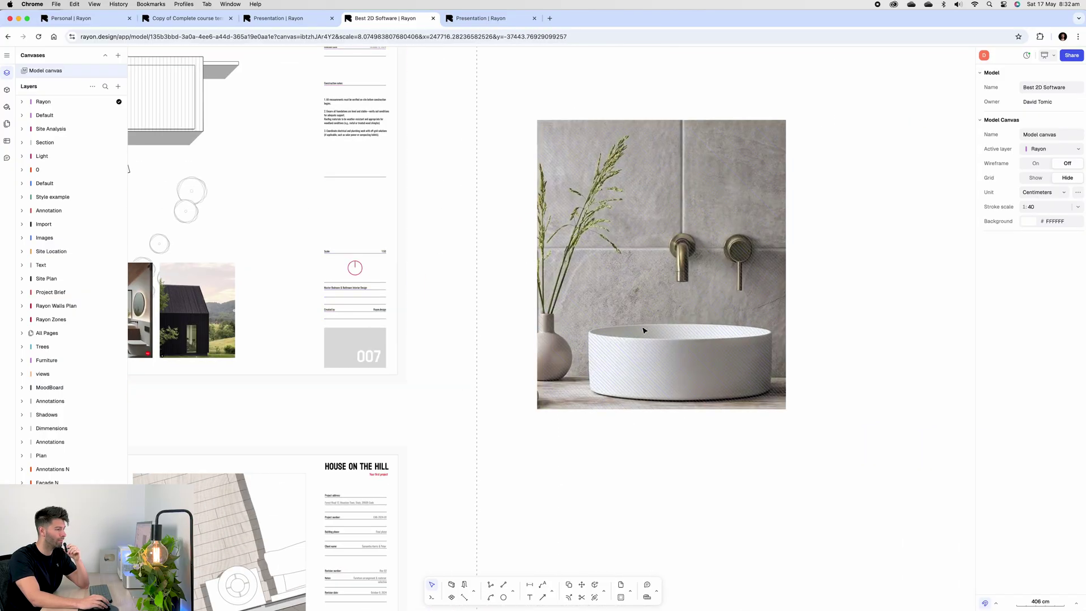
scroll(652, 352, "up", 1)
- Shrink the basin photo proportionally, then stretch it wider
left_click(652, 352)
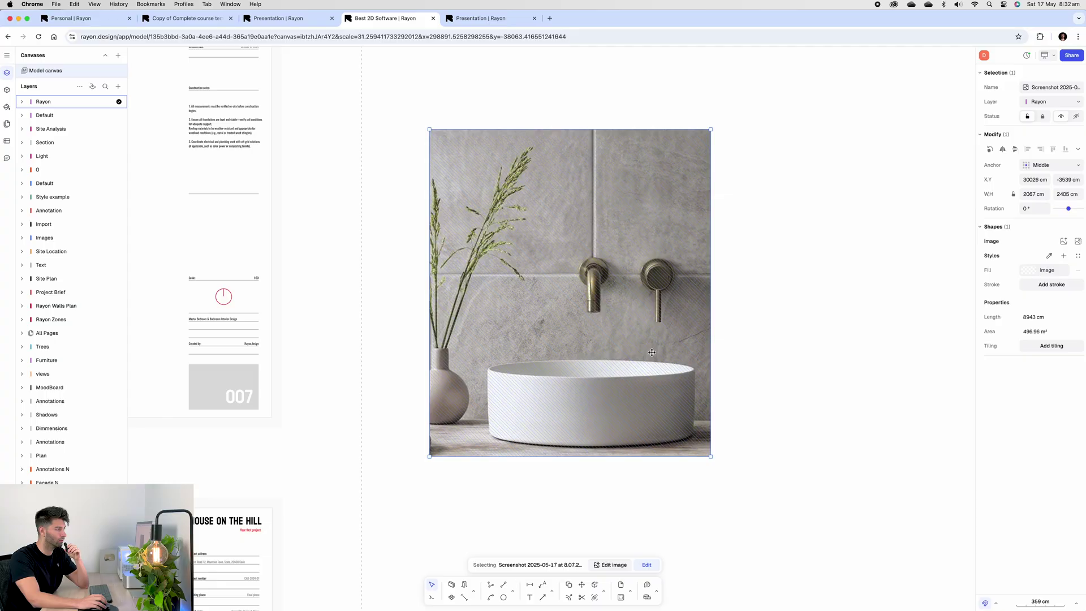
left_click_drag(711, 457, 645, 381)
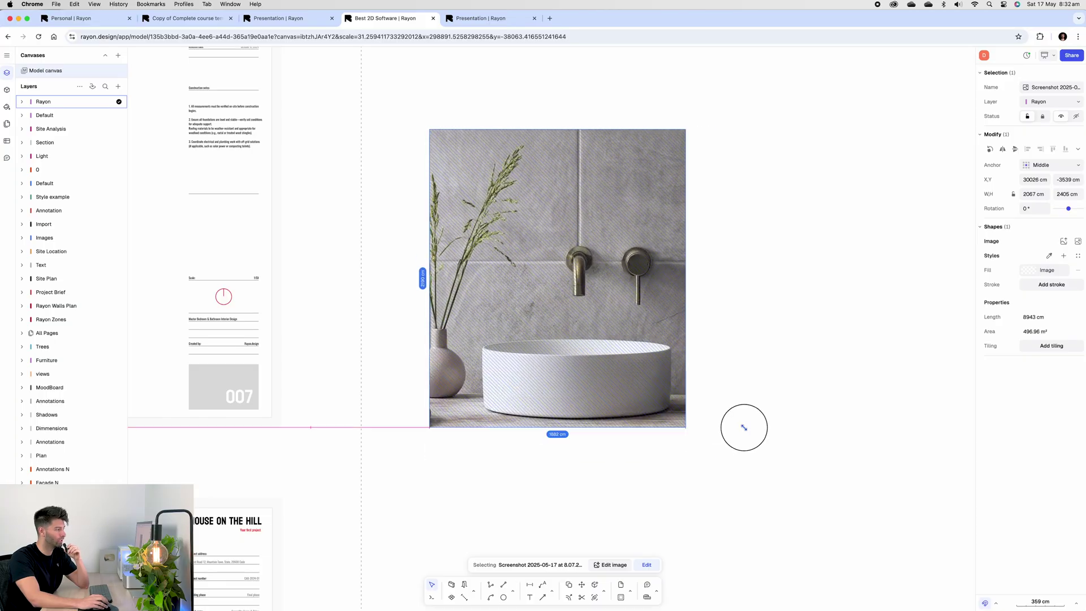
scroll(569, 307, "up", 1)
scroll(568, 307, "up", 2)
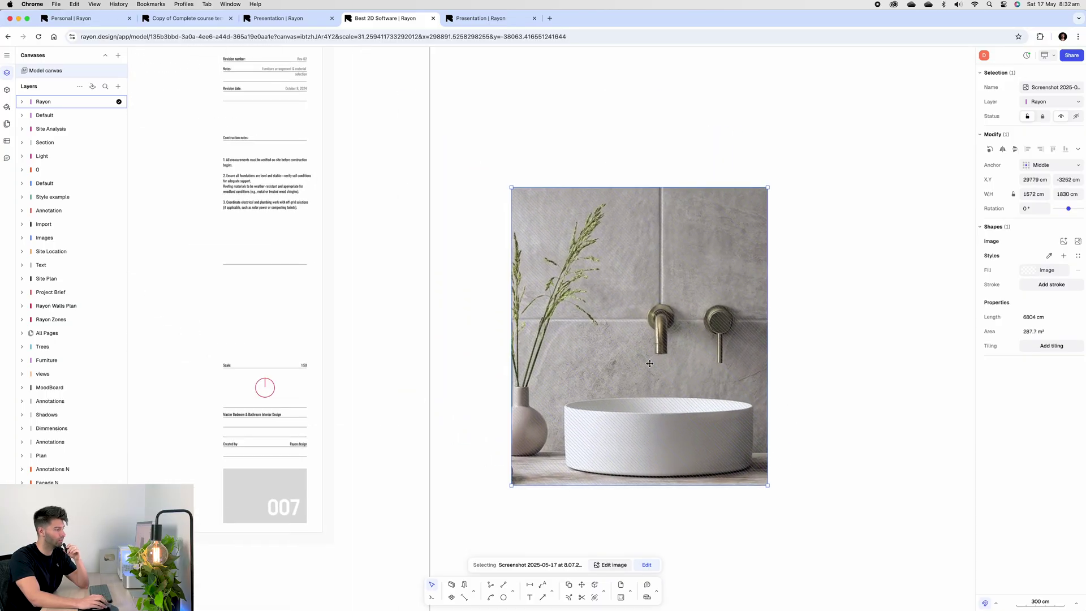
scroll(679, 307, "up", 2)
scroll(767, 307, "down", 1)
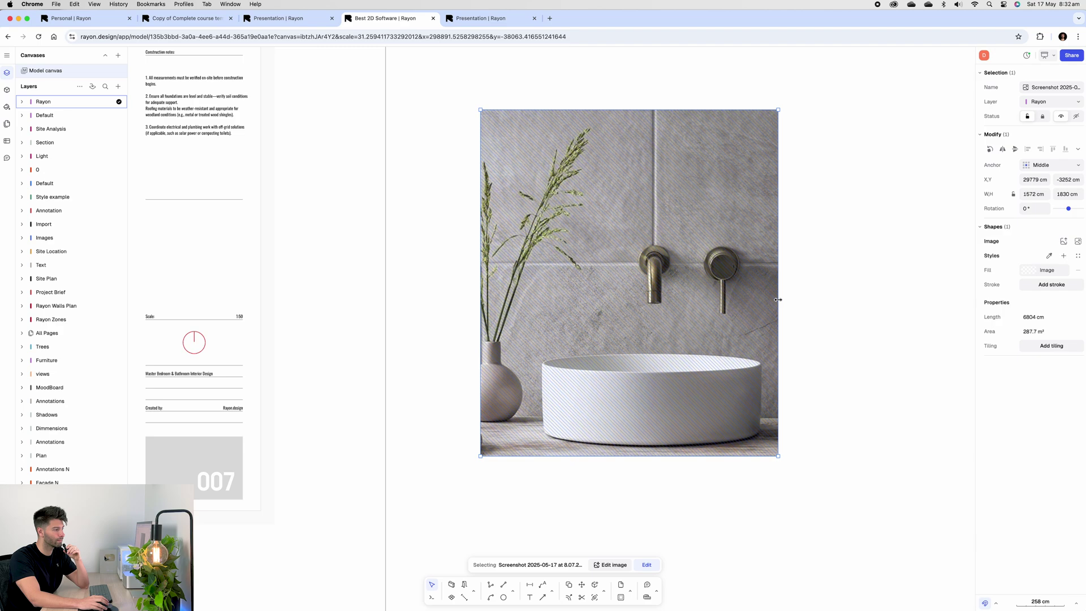
left_click_drag(779, 298, 943, 305)
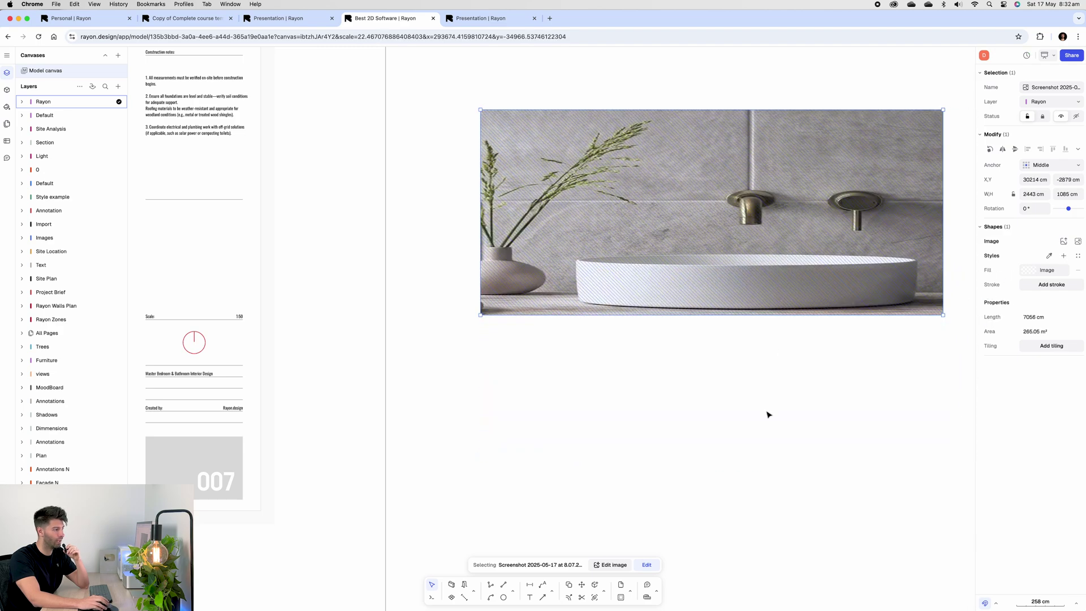
left_click(768, 413)
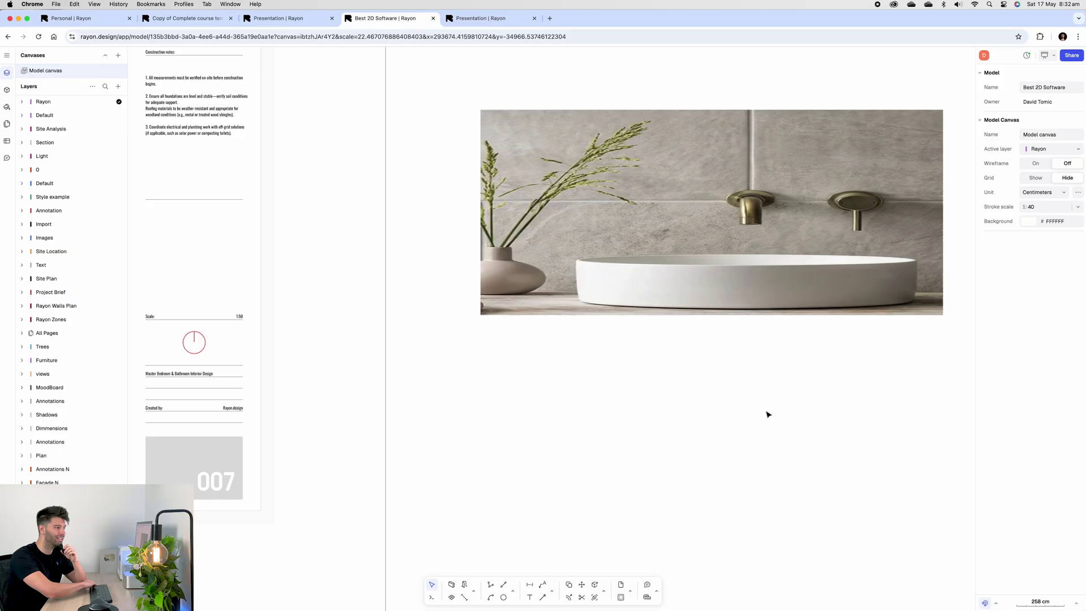
- Undo the widening and the top-edge crop, leaving the full-height photo selected
left_click(768, 414)
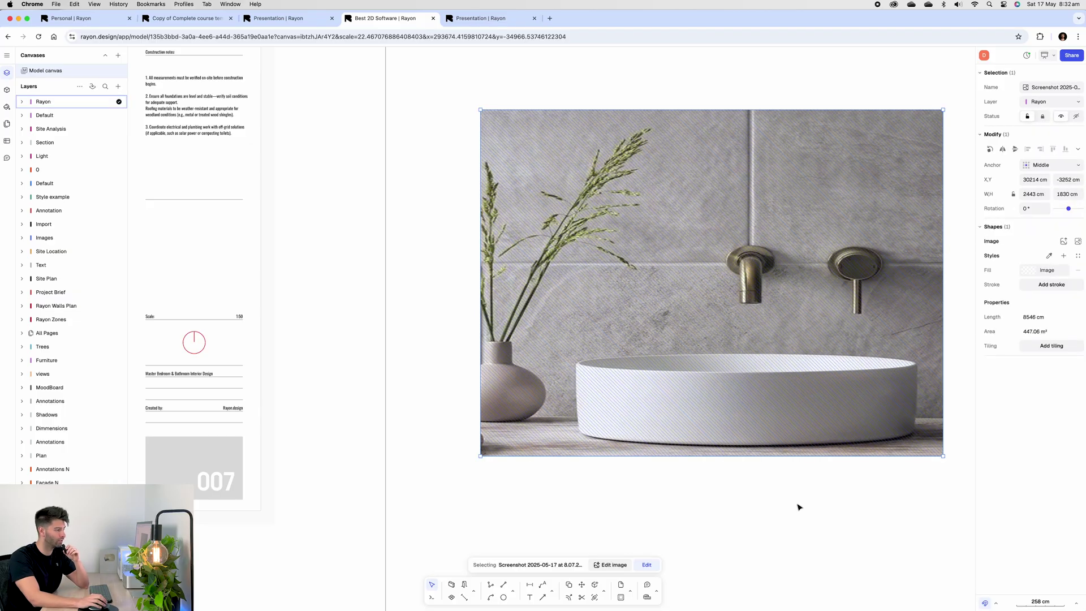
key("super+z")
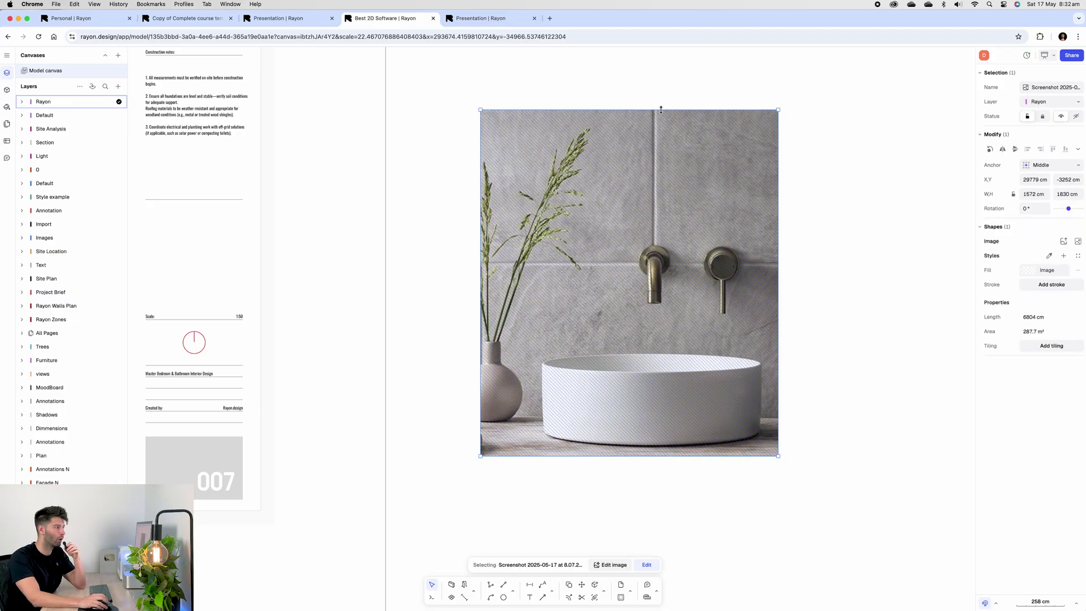
left_click_drag(661, 109, 655, 231)
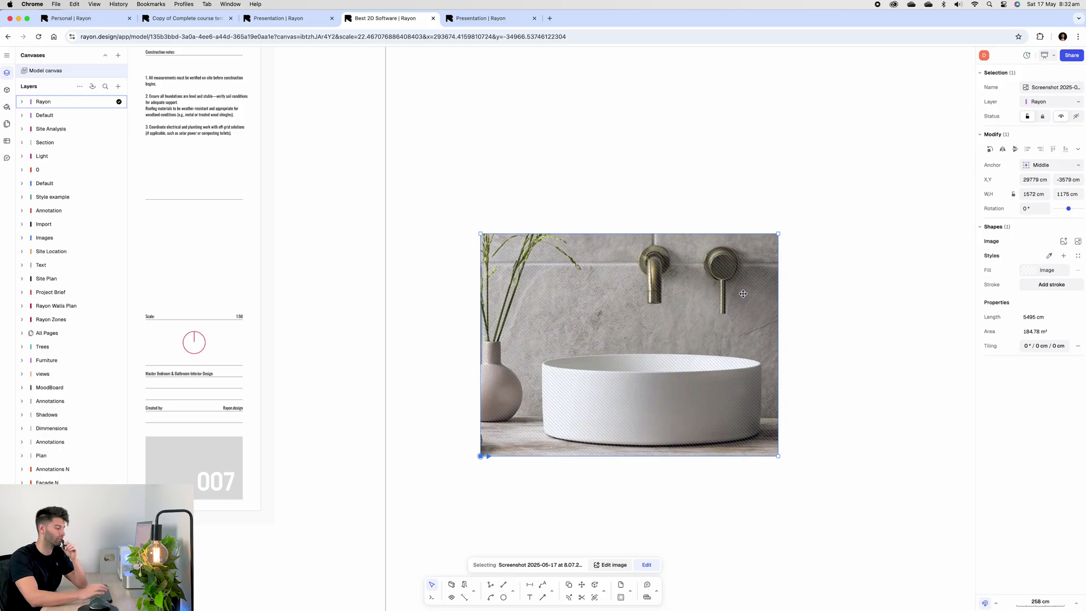
key("super+z")
scroll(822, 255, "up", 1)
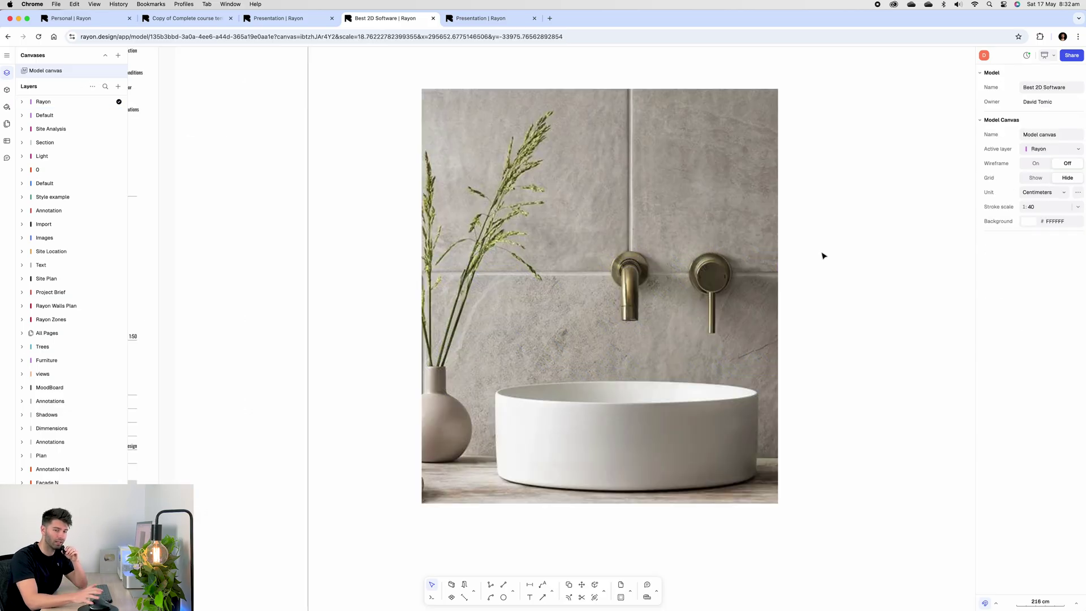
left_click(737, 400)
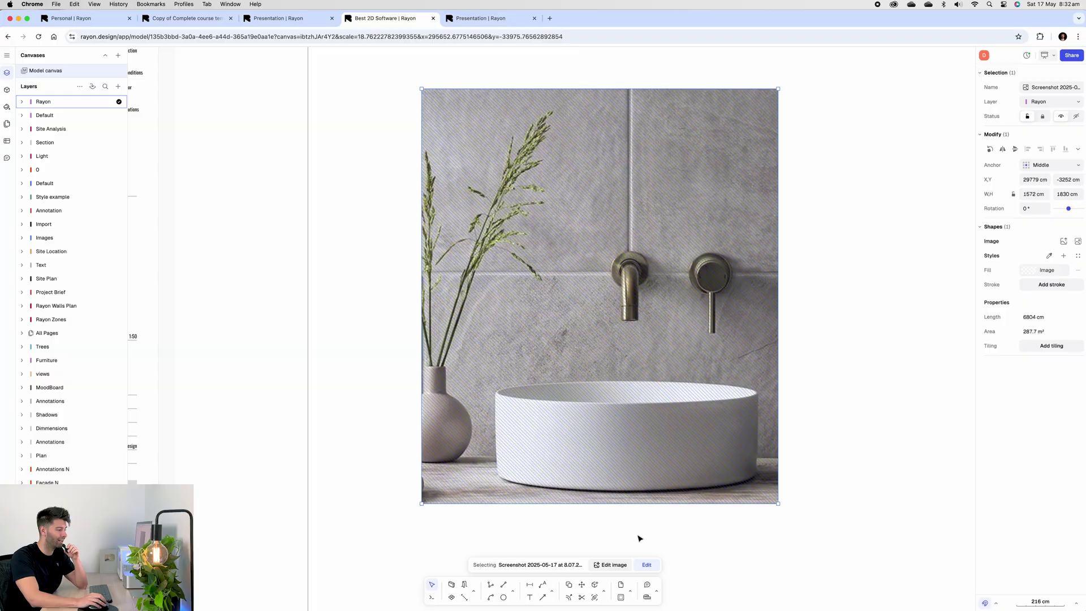
- AI-upscale the selected sink photo from 1174 × 1366 to 2348 × 2732 and apply it
left_click(617, 567)
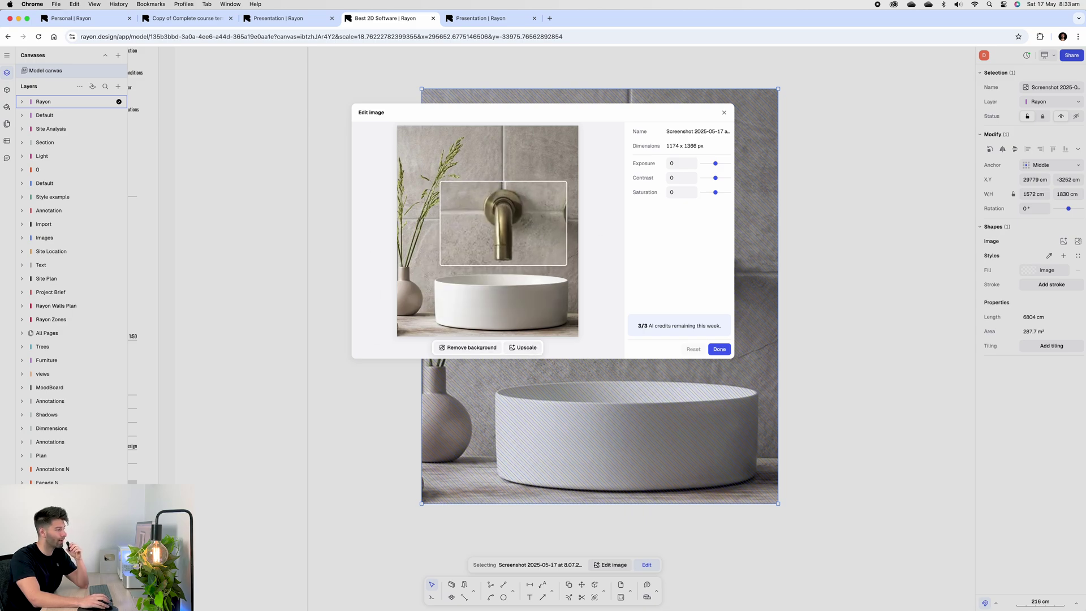
left_click(525, 349)
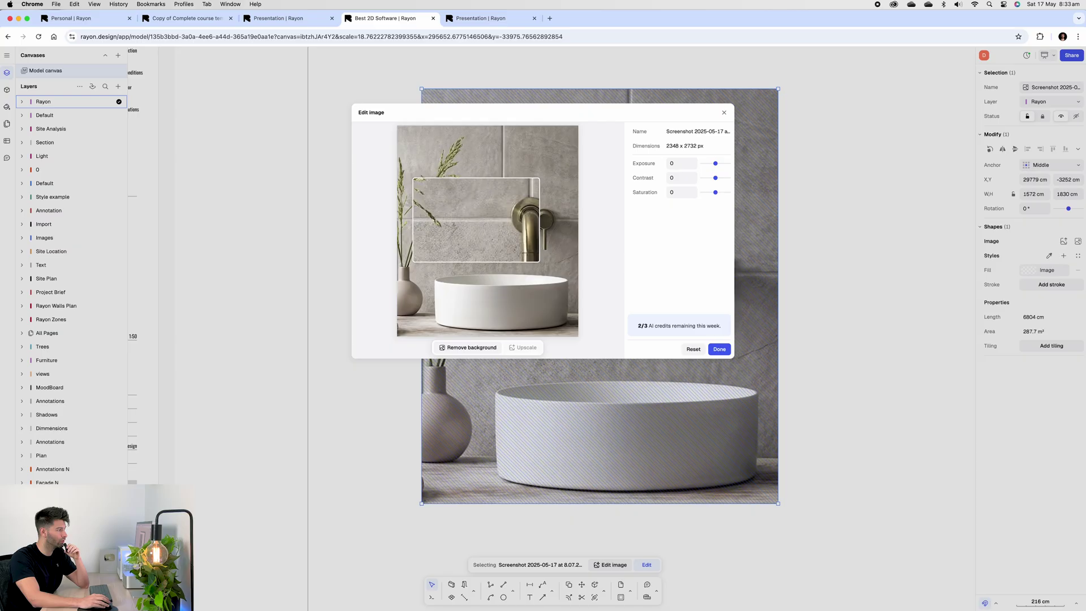
left_click(718, 350)
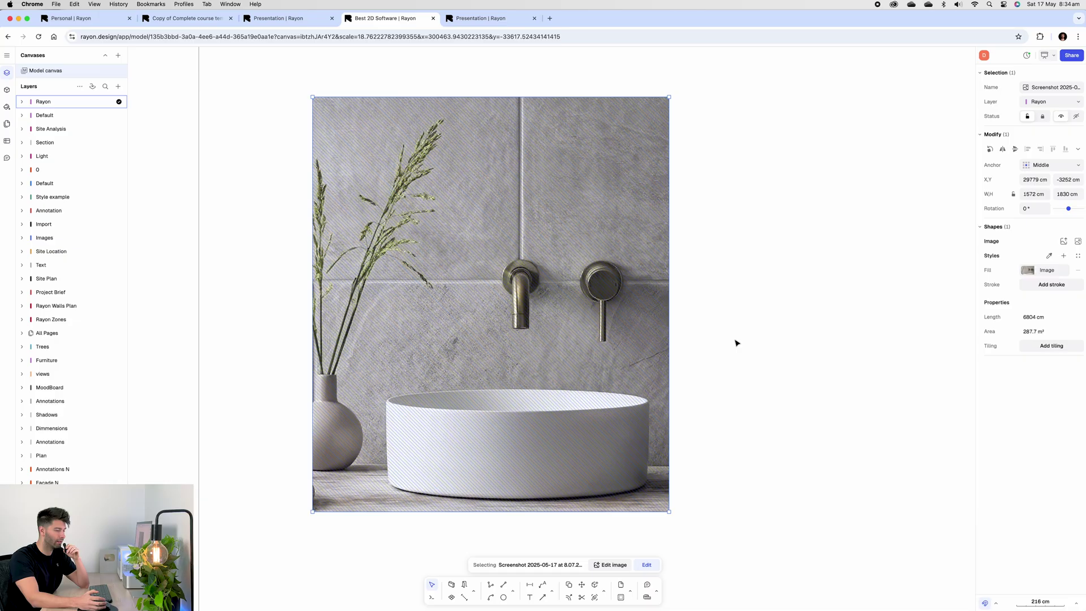
- Remove the sink photo's background with AI, apply the edit, and deselect the photo
left_click(612, 565)
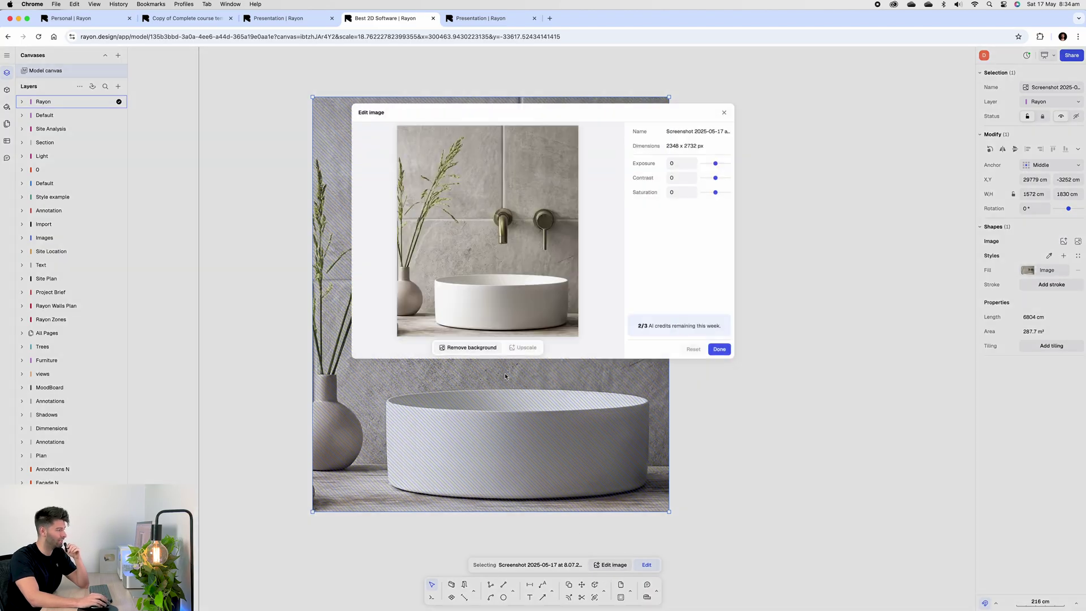
left_click(471, 348)
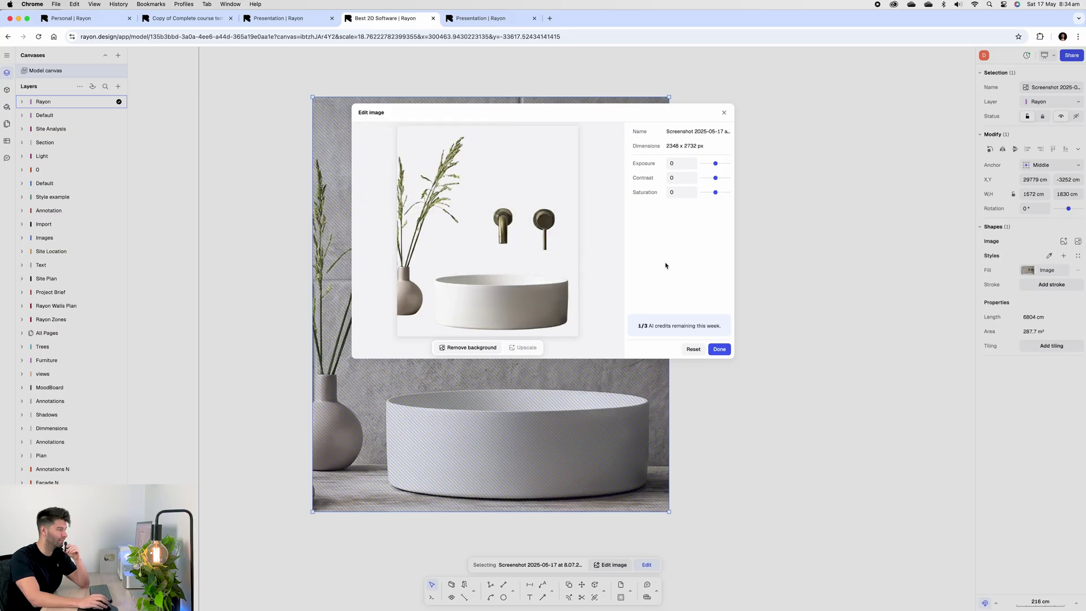
left_click(719, 350)
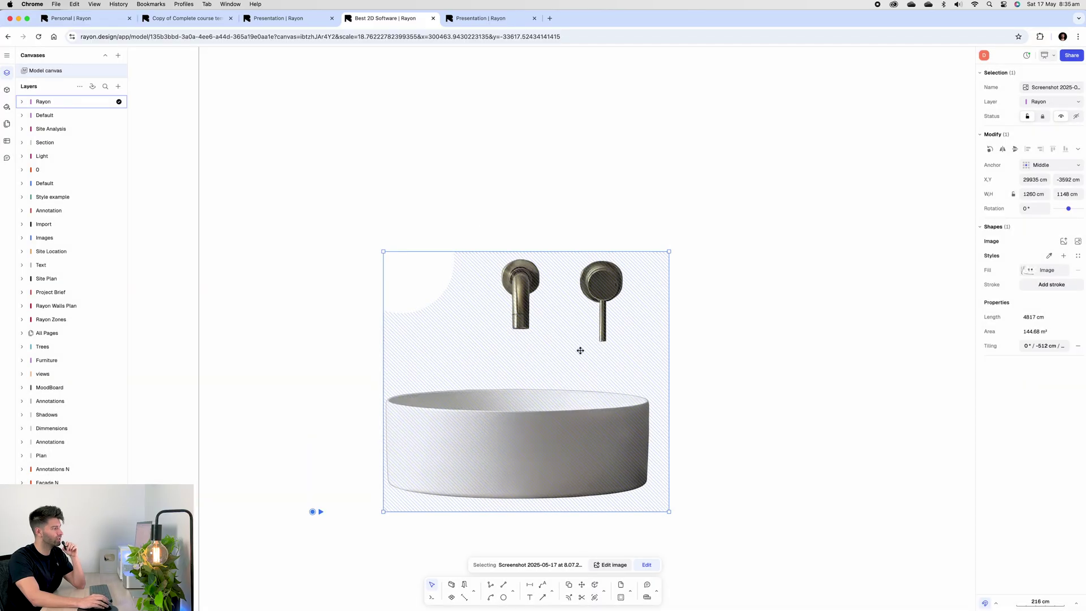
left_click(756, 380)
left_click(340, 211)
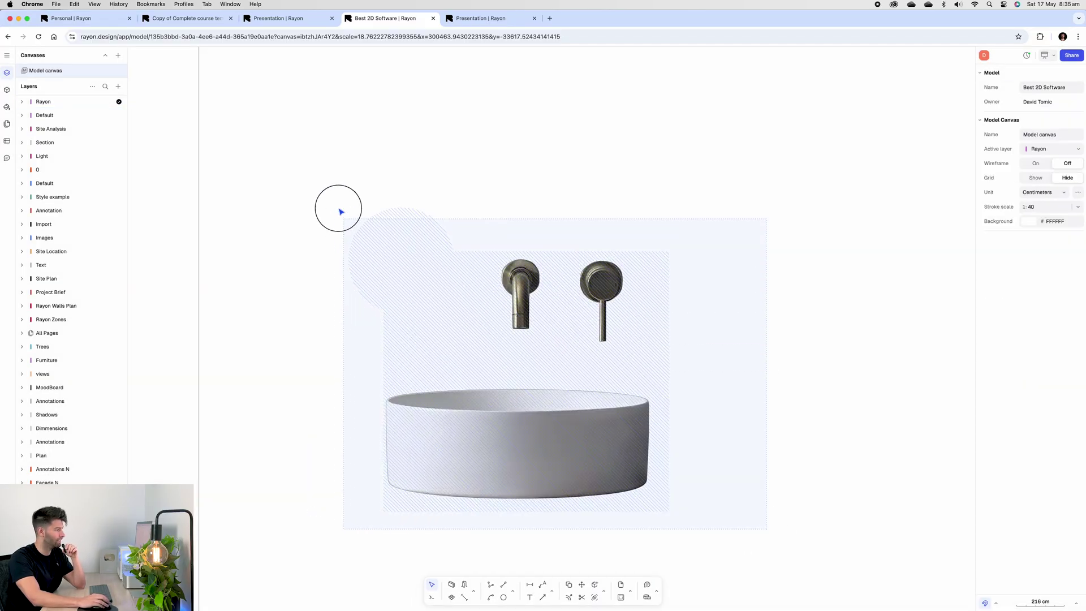
scroll(599, 339, "down", 5)
- Delete the black wall-mount faucet image from the bathroom moodboard
left_click(591, 345)
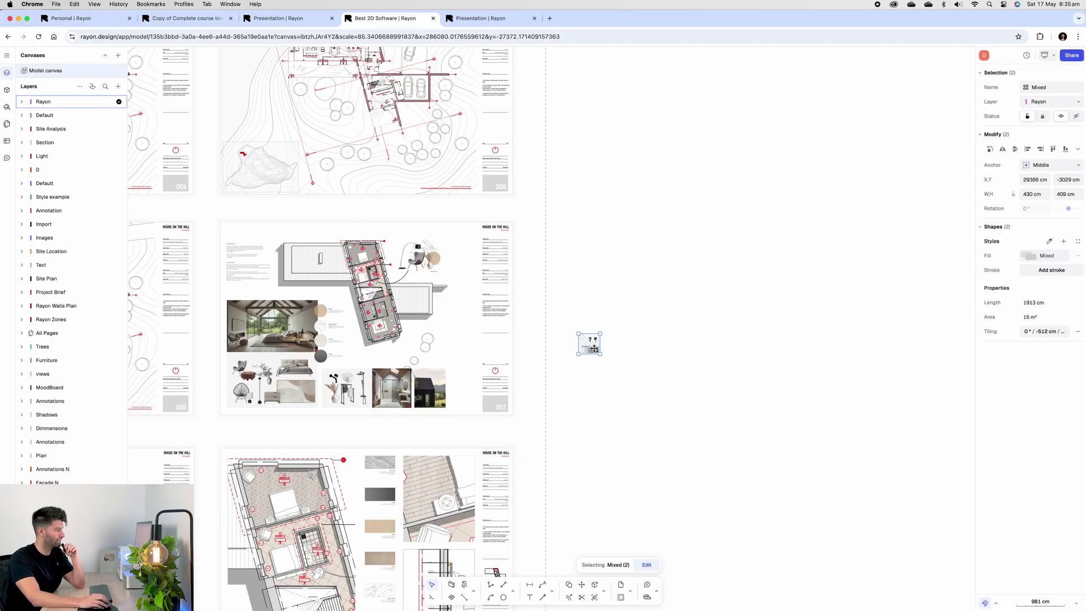
left_click(332, 378)
scroll(331, 376, "up", 5)
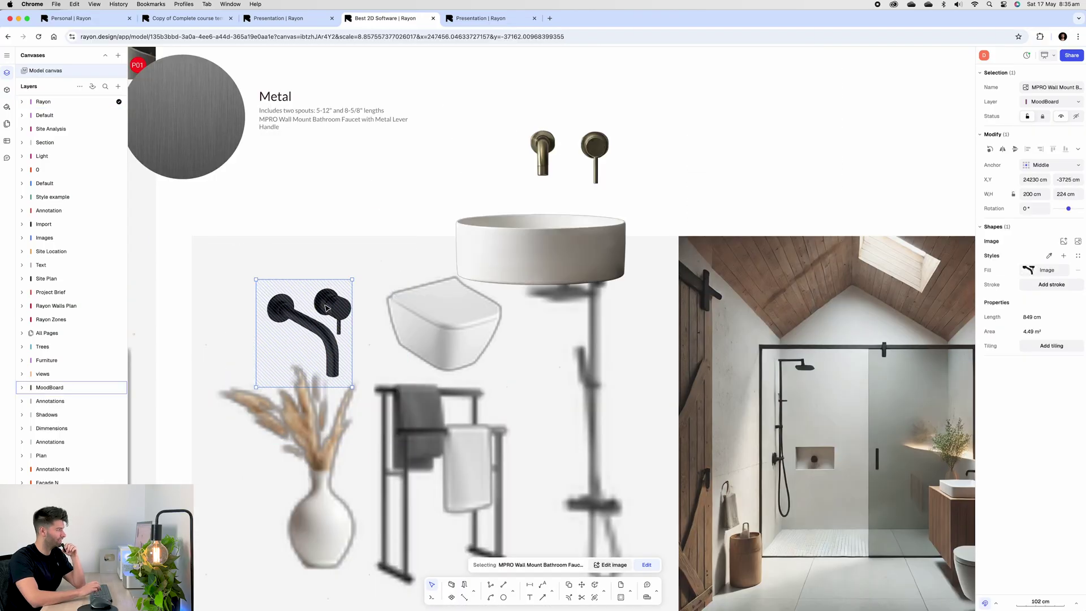
key("Delete")
scroll(286, 348, "down", 3)
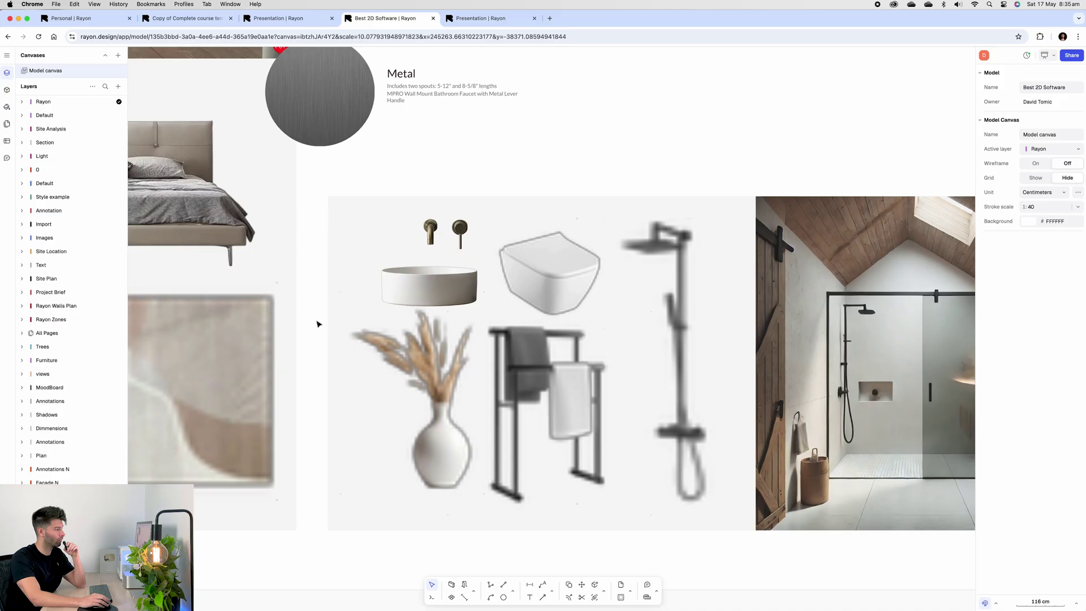
scroll(318, 322, "down", 2)
scroll(318, 321, "down", 2)
- View the Presentation sharing settings, reload the published presentation tab, and return to the canvas
left_click(1072, 54)
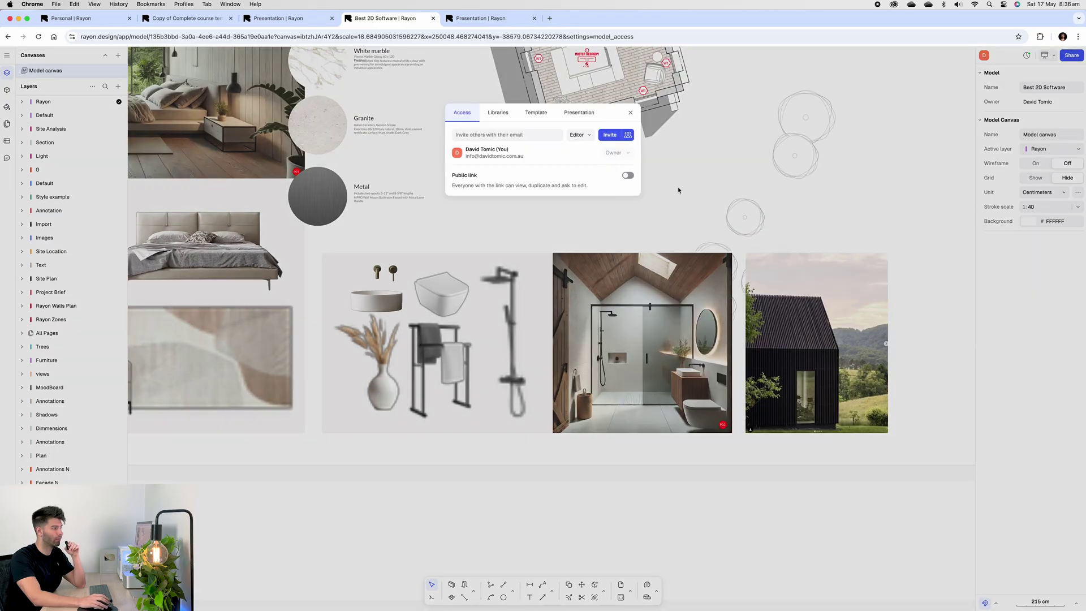
left_click(575, 114)
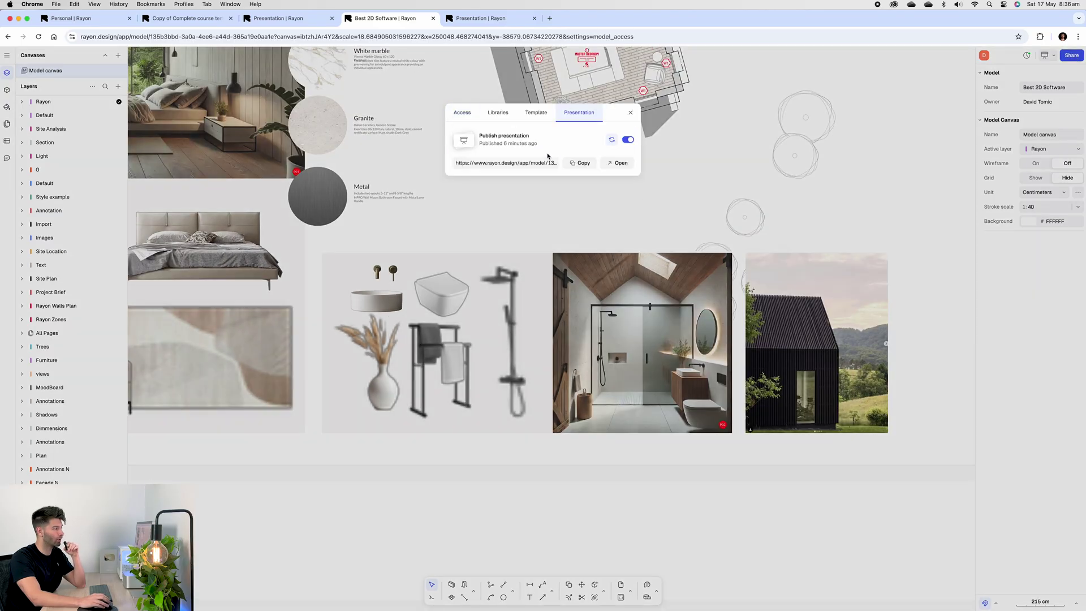
left_click(478, 21)
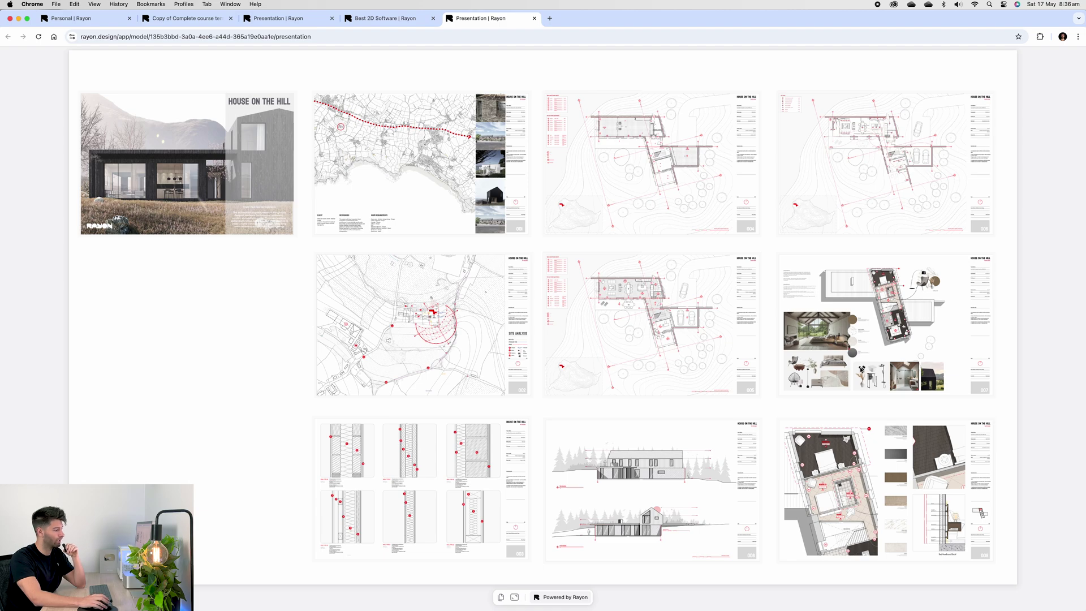
left_click(548, 38)
key("Return")
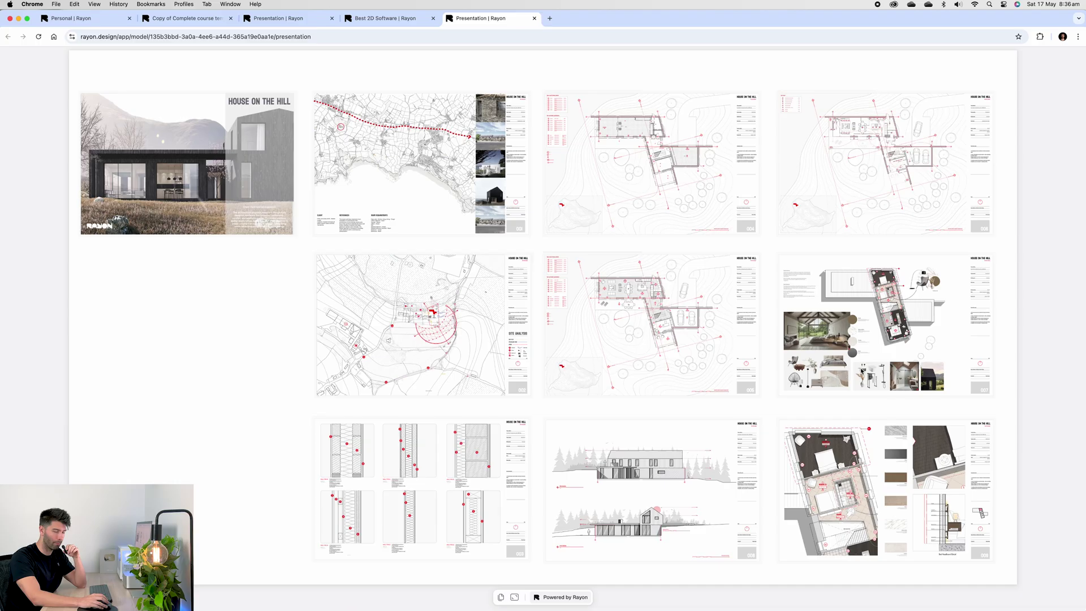
key("ctrl+shift+Tab")
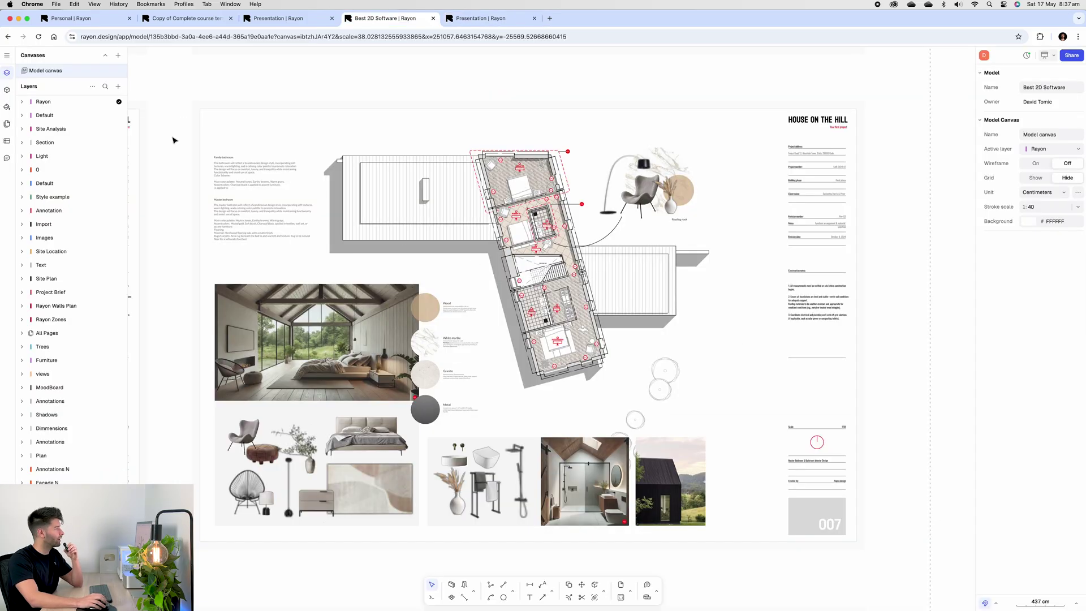
- Import the wooden dining chairs photo onto the canvas as an image
left_click(6, 54)
mouse_move(51, 111)
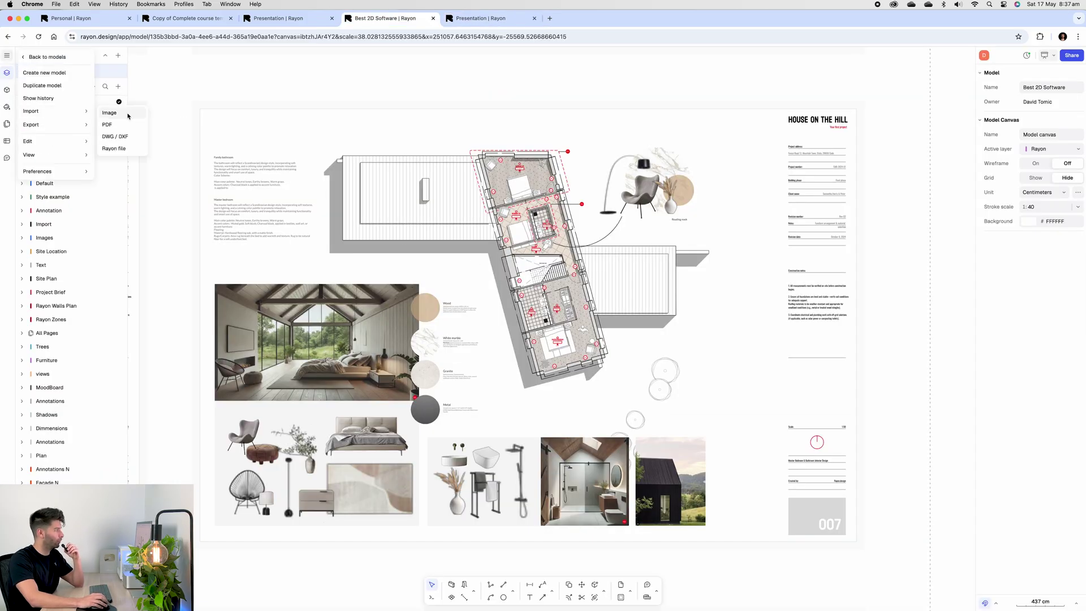
left_click(127, 115)
left_click(7, 56)
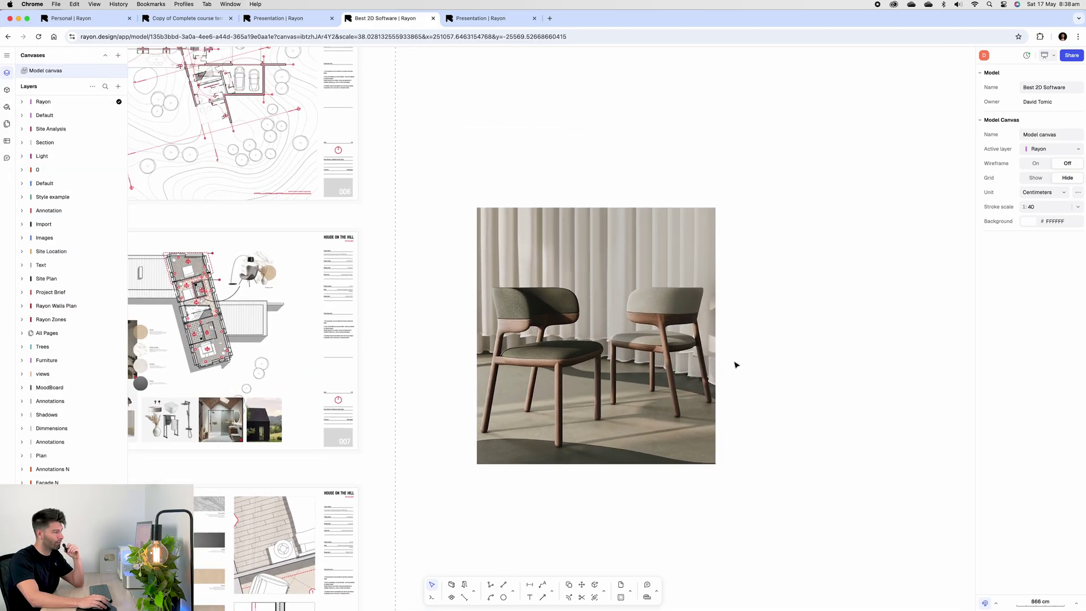
scroll(735, 364, "up", 3)
scroll(735, 365, "up", 3)
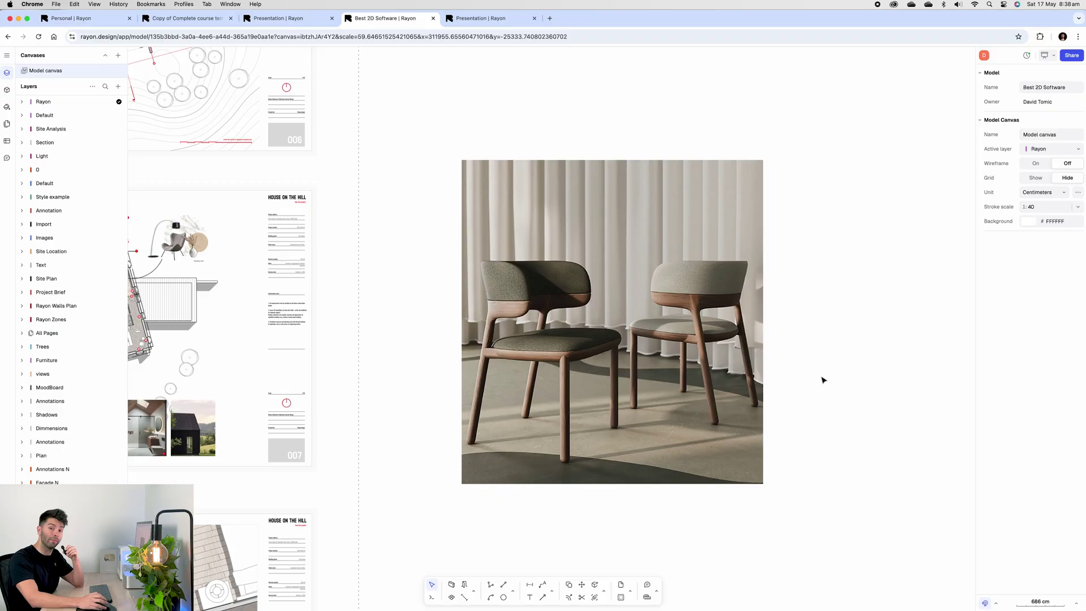
- Remove the chair photo's background with AI and place the cutout, scaled down, on sheet 007
left_click(712, 441)
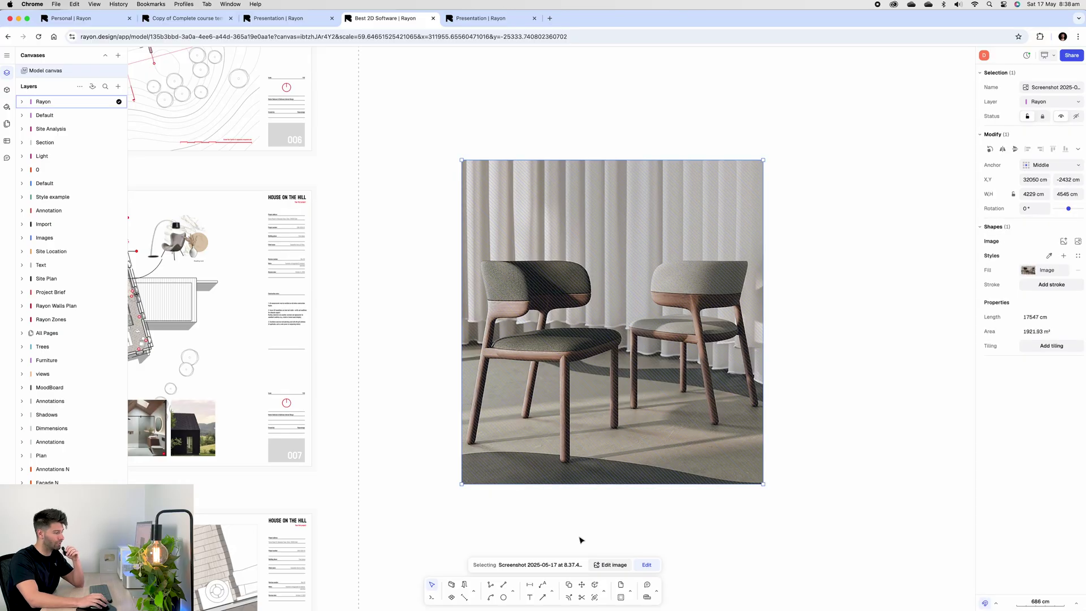
left_click(611, 564)
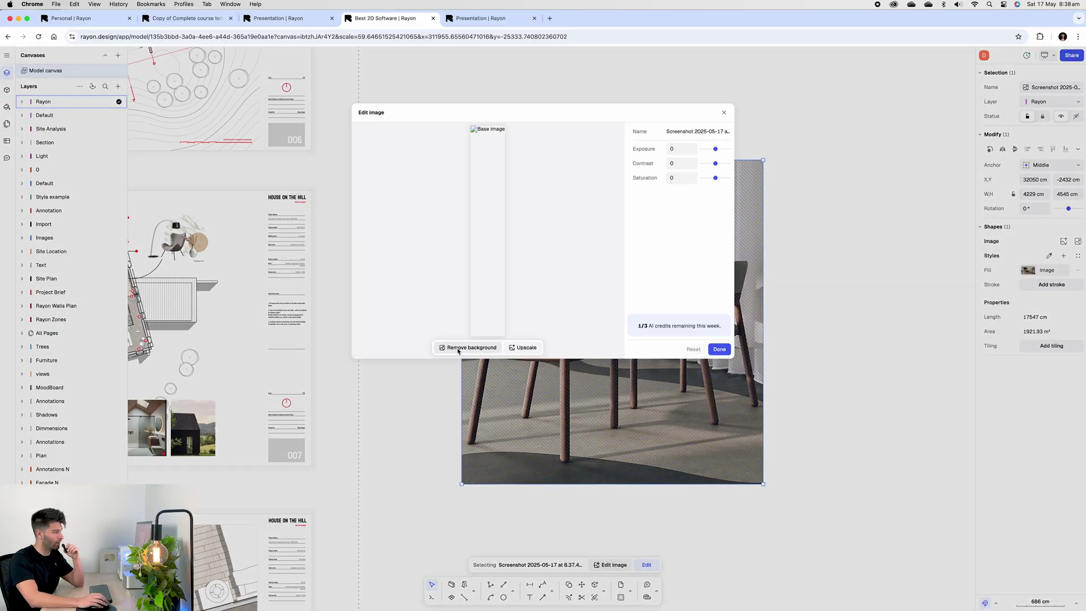
left_click(469, 347)
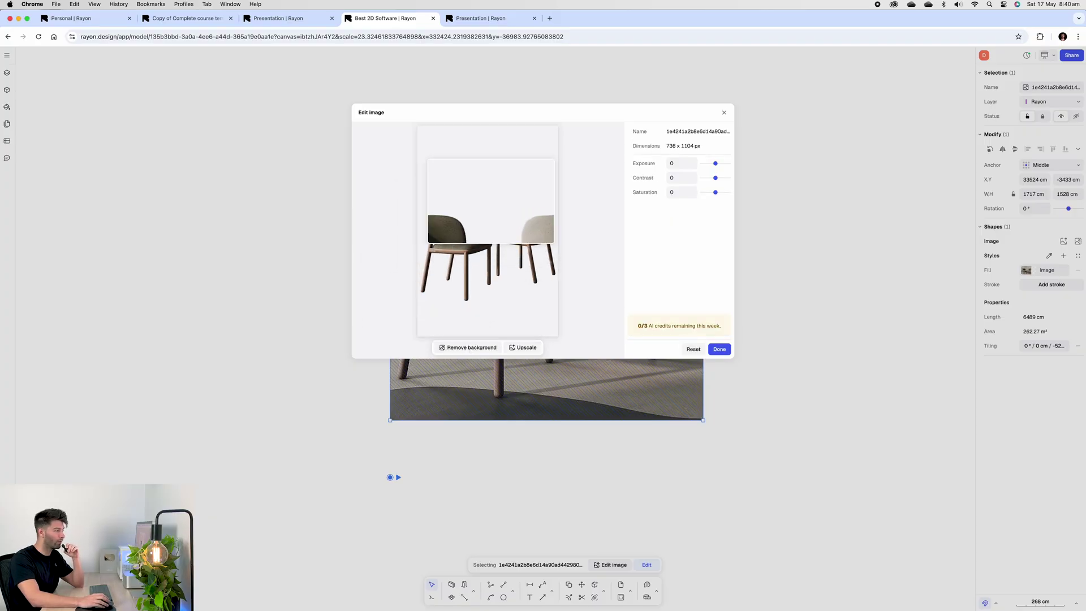
left_click(726, 350)
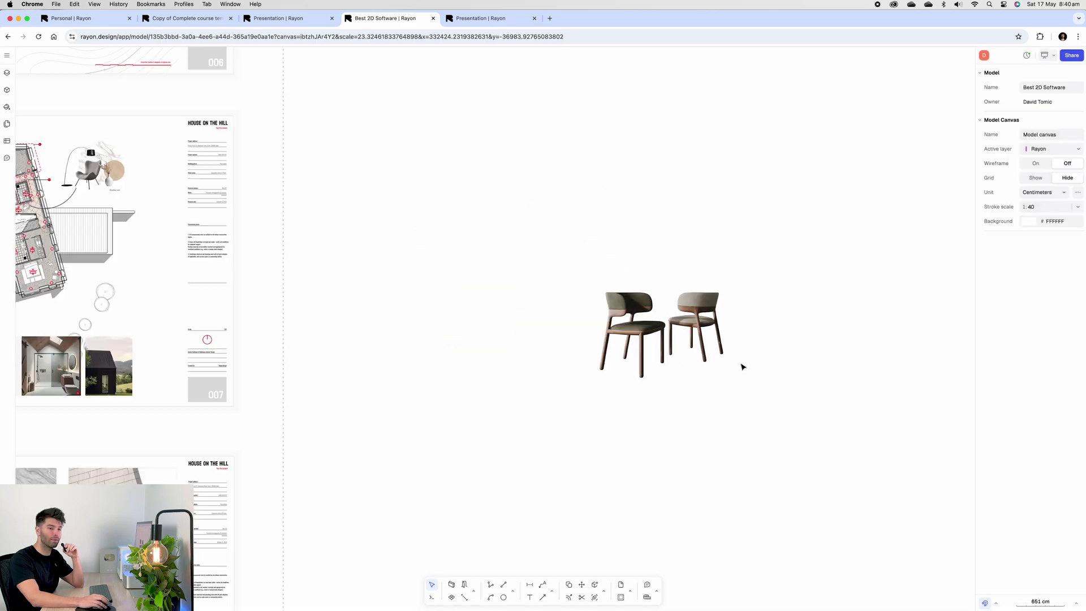
scroll(742, 366, "down", 5)
left_click_drag(691, 348, 396, 308)
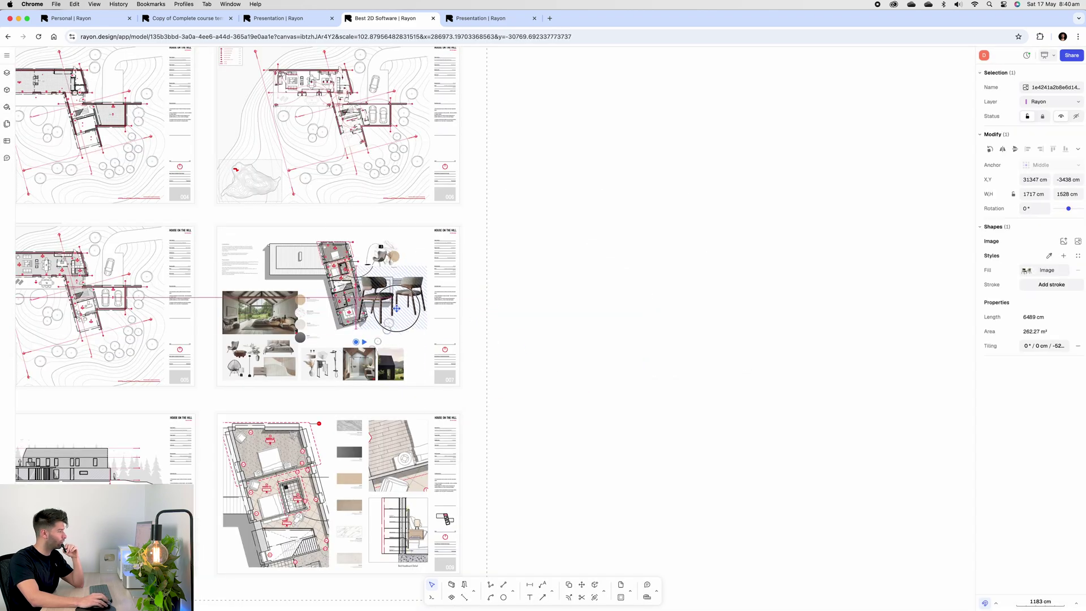
scroll(396, 308, "up", 5)
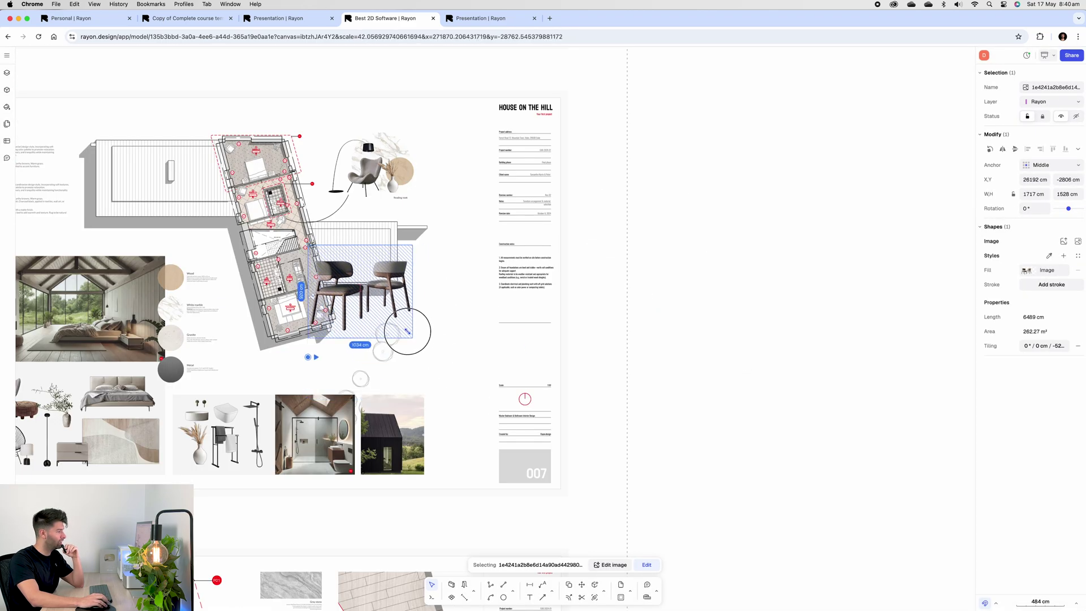
left_click_drag(407, 332, 467, 229)
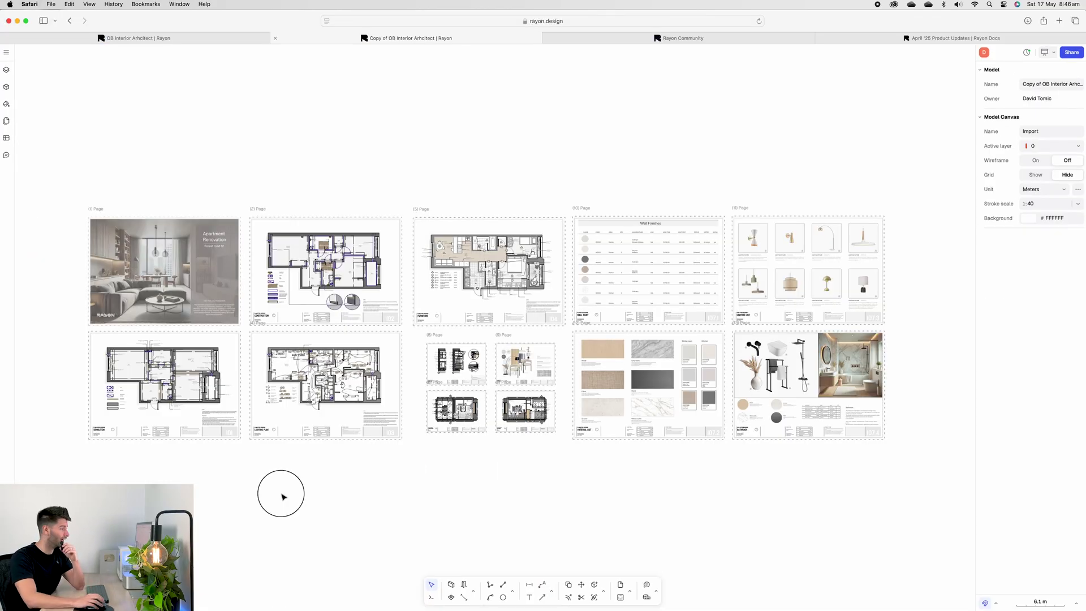
scroll(342, 500, "left", 2)
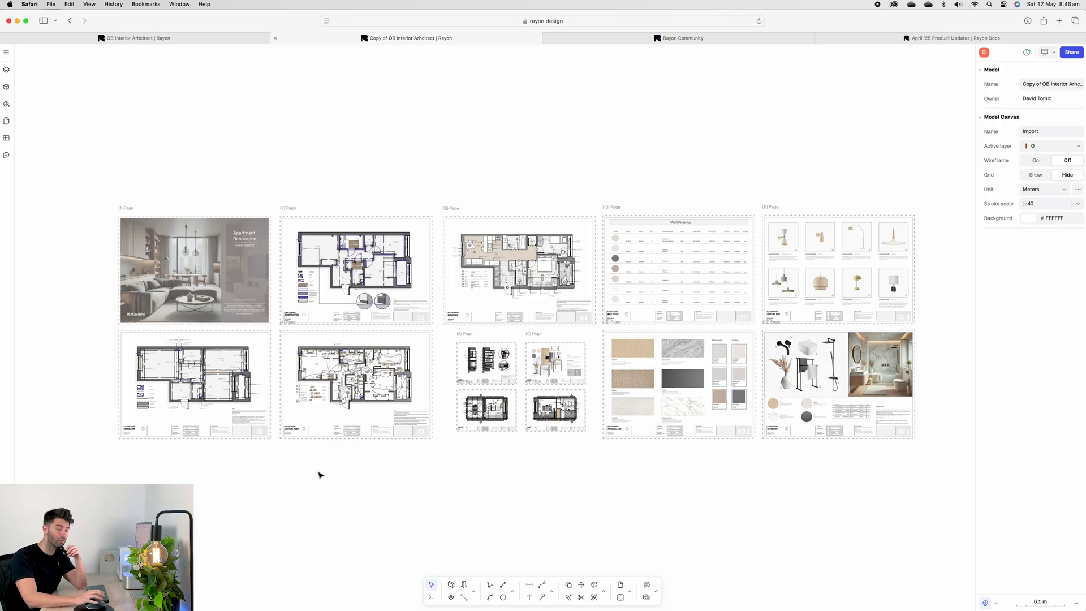
scroll(225, 461, "up", 5)
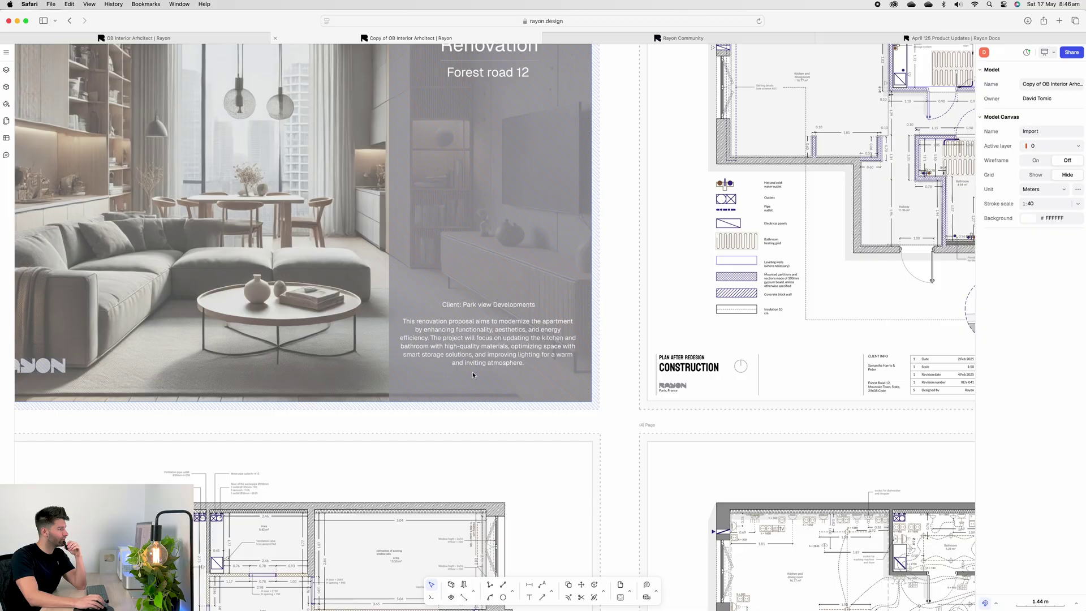
scroll(472, 372, "down", 5)
scroll(555, 361, "up", 1)
scroll(594, 348, "up", 1)
scroll(644, 338, "up", 1)
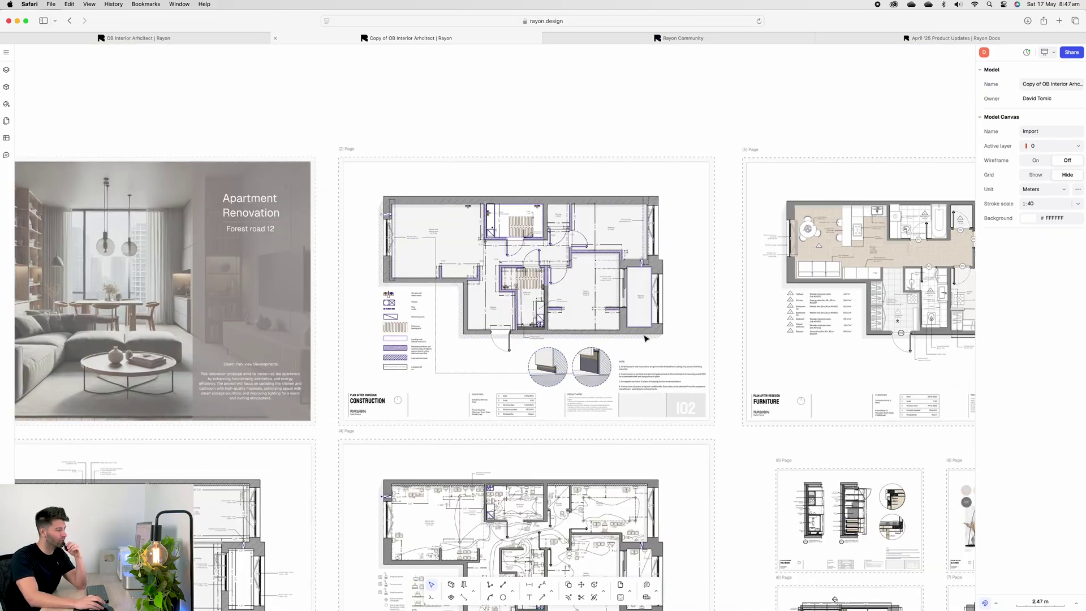
scroll(645, 338, "up", 1)
middle_click_drag(648, 339, 342, 357)
scroll(553, 456, "up", 1)
scroll(496, 398, "up", 2)
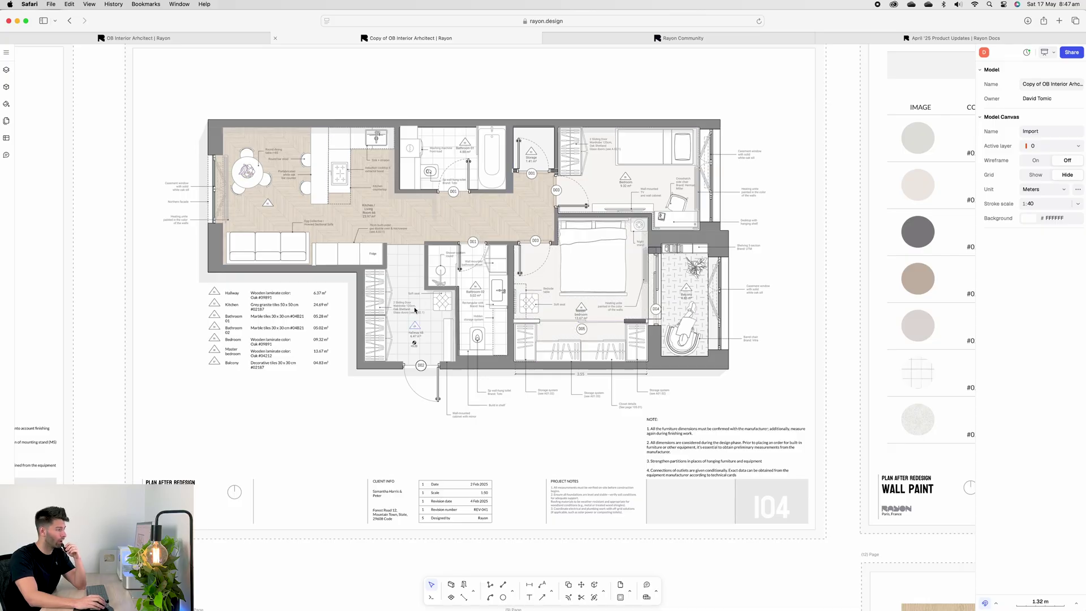
scroll(509, 297, "right", 10)
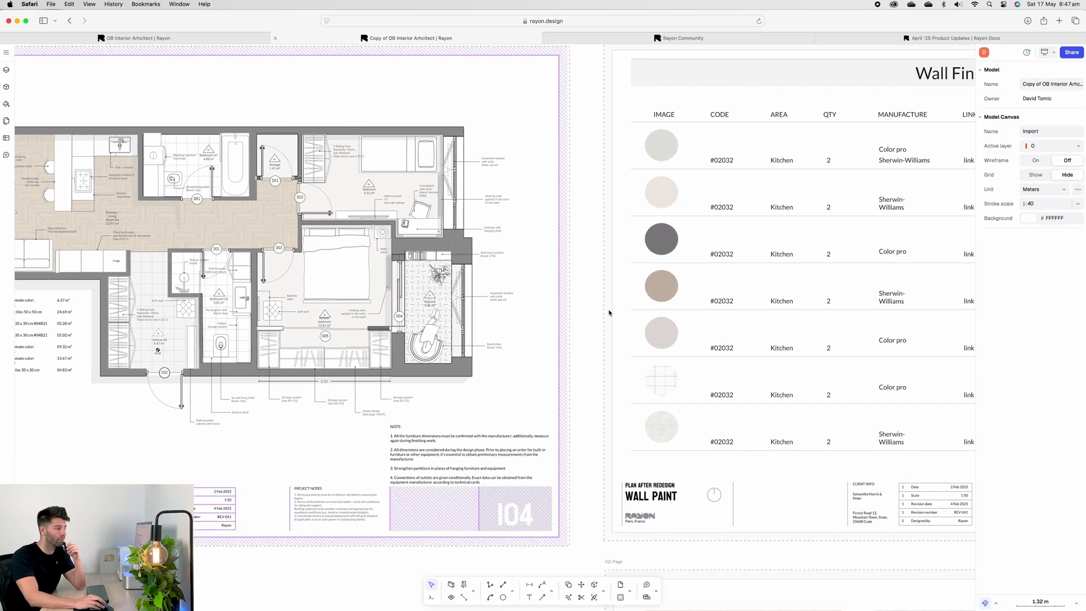
scroll(622, 292, "right", 5)
scroll(655, 281, "right", 2)
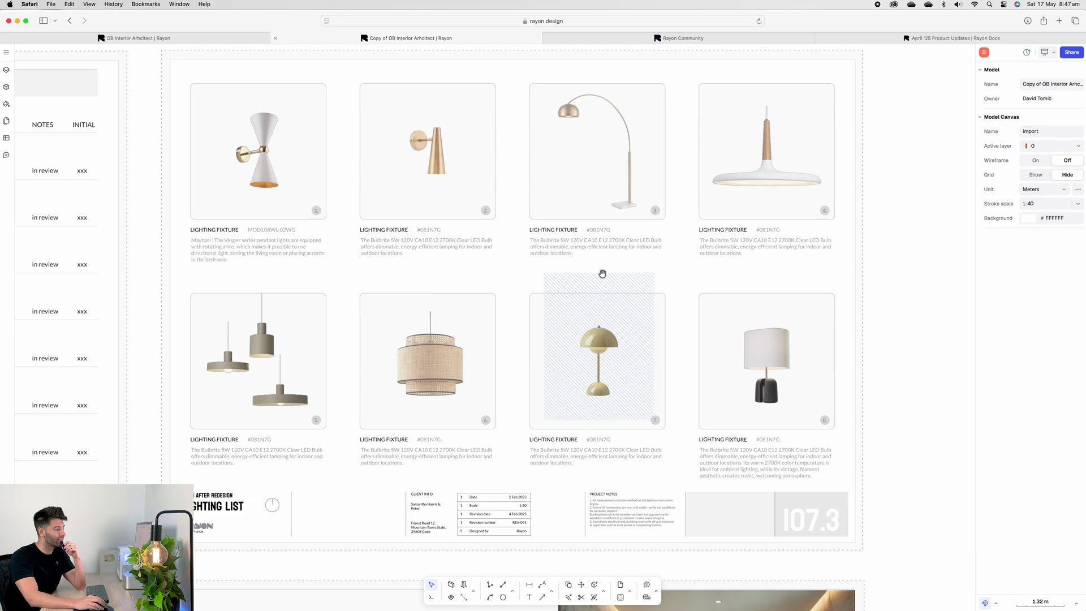
scroll(373, 335, "down", 2, "ctrl")
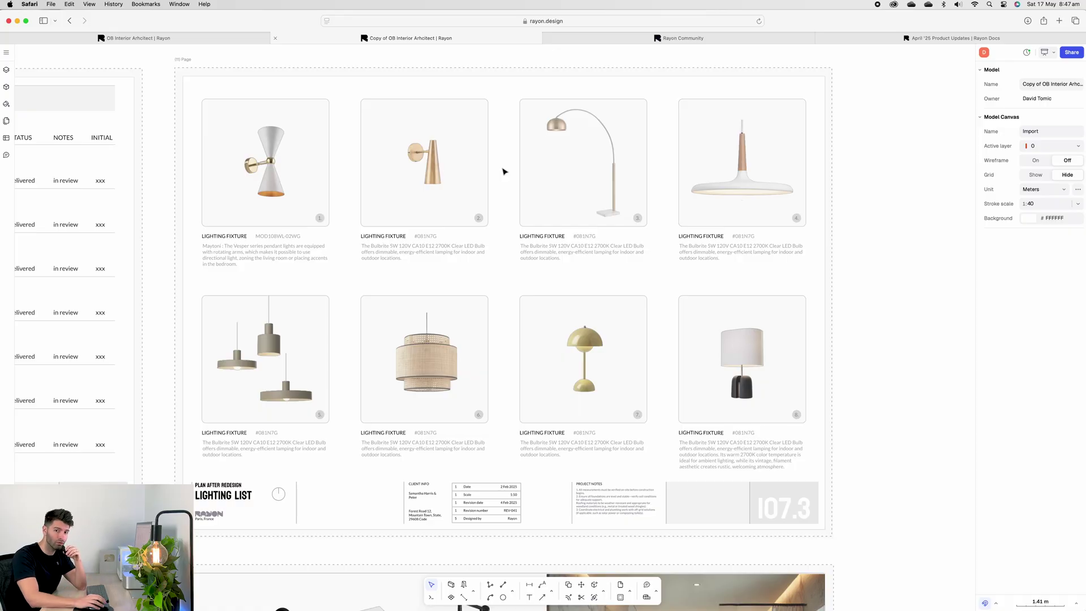
scroll(501, 255, "down", 3)
scroll(521, 321, "down", 5)
scroll(463, 421, "up", 3, "ctrl")
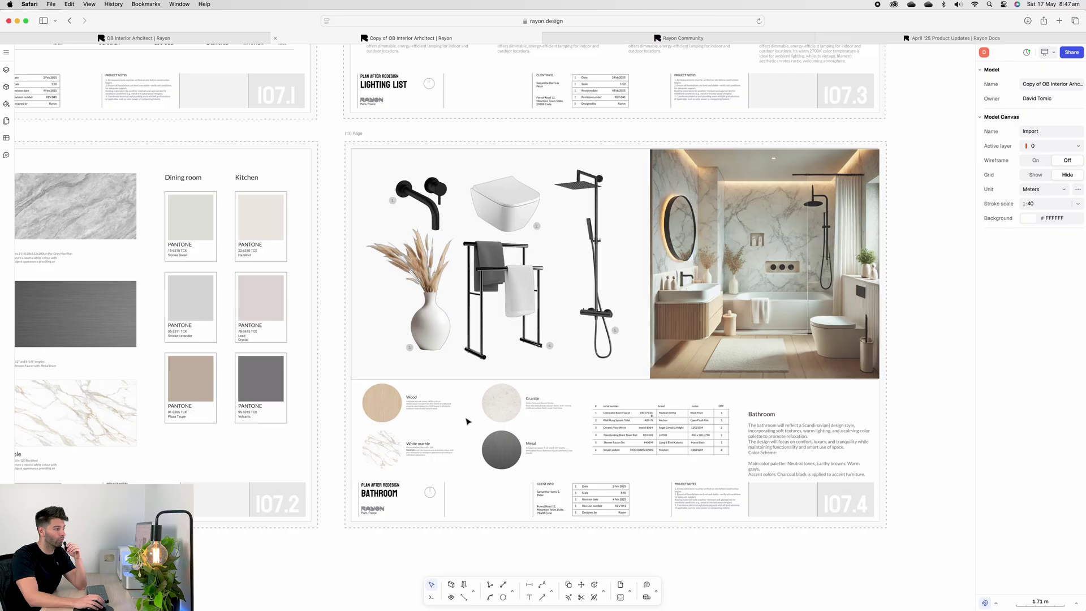
scroll(466, 422, "up", 10)
scroll(444, 344, "up", 3, "ctrl")
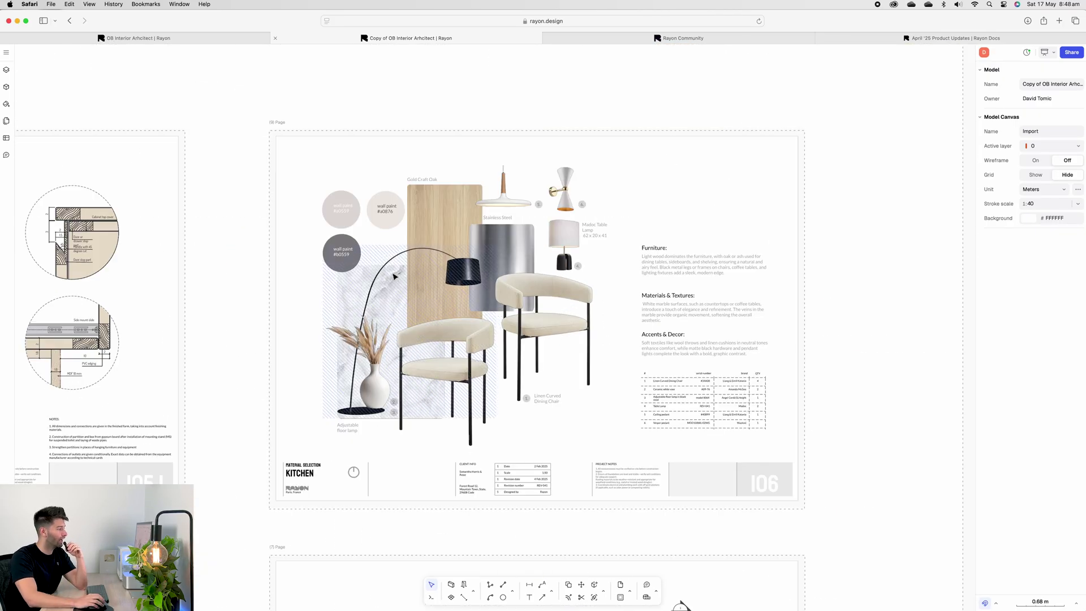
scroll(620, 337, "up", 2, "ctrl")
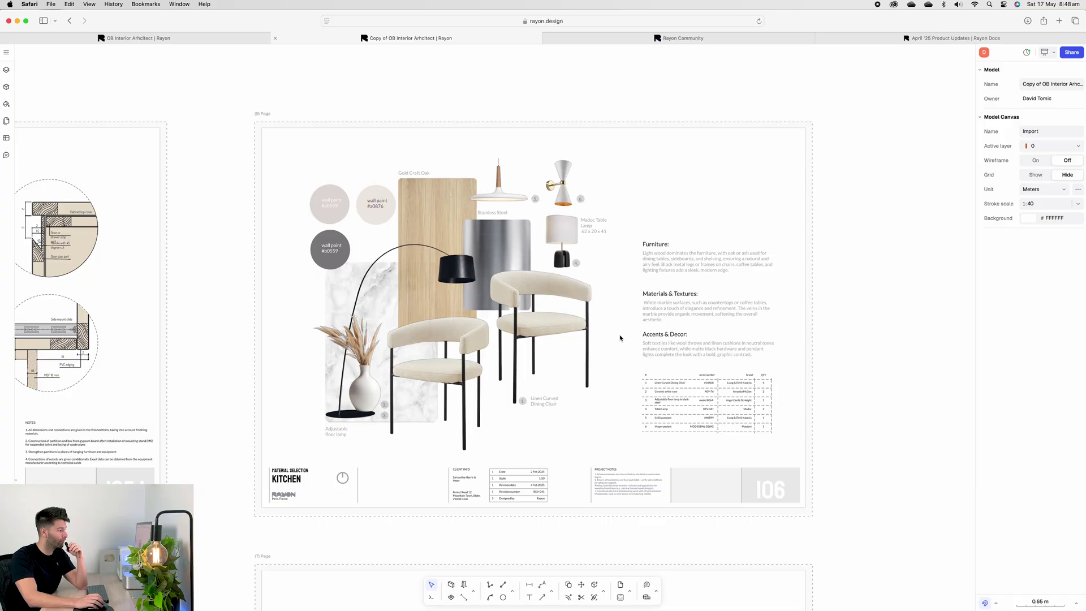
scroll(620, 337, "up", 2, "ctrl")
scroll(620, 337, "up", 1, "ctrl")
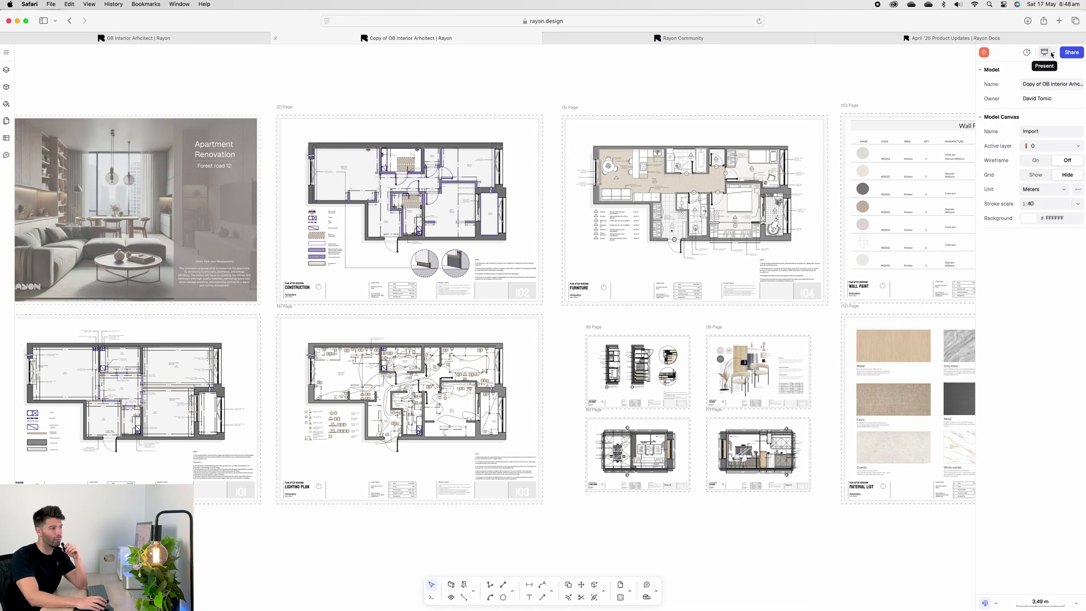
- Present the project and step through the pages to the lighting list on page 11
left_click(1054, 54)
left_click(997, 81)
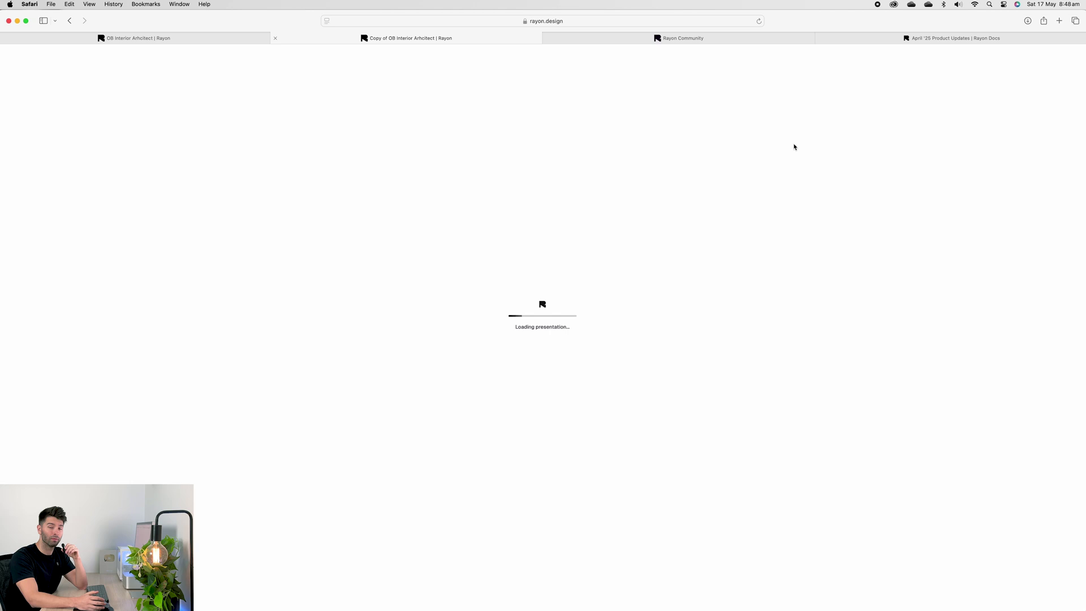
key("Right")
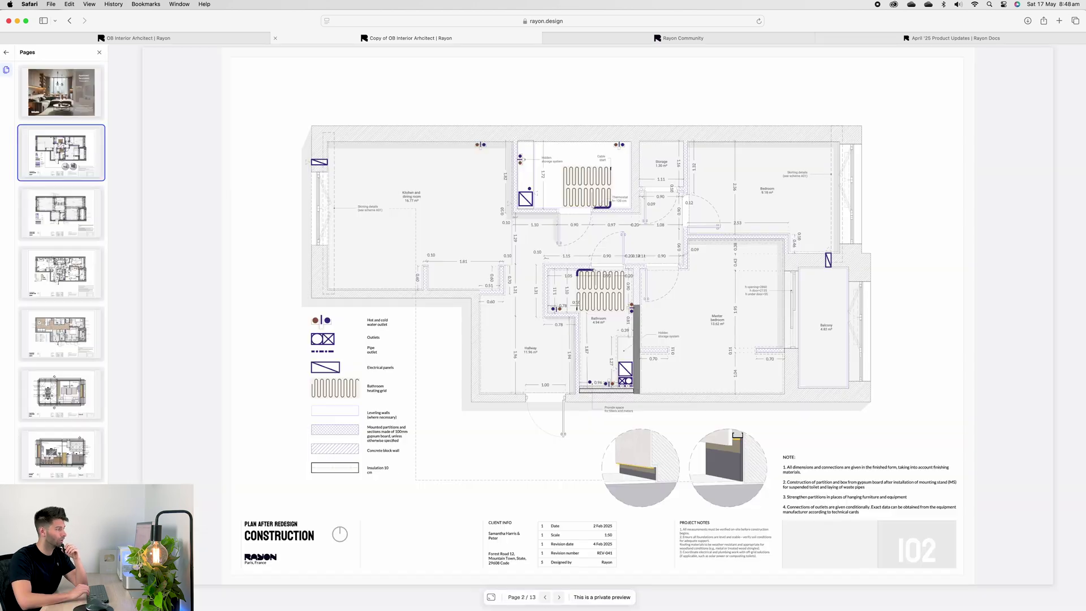
key("Right")
key("Right")
key("Right")
key("Right")
key("Right")
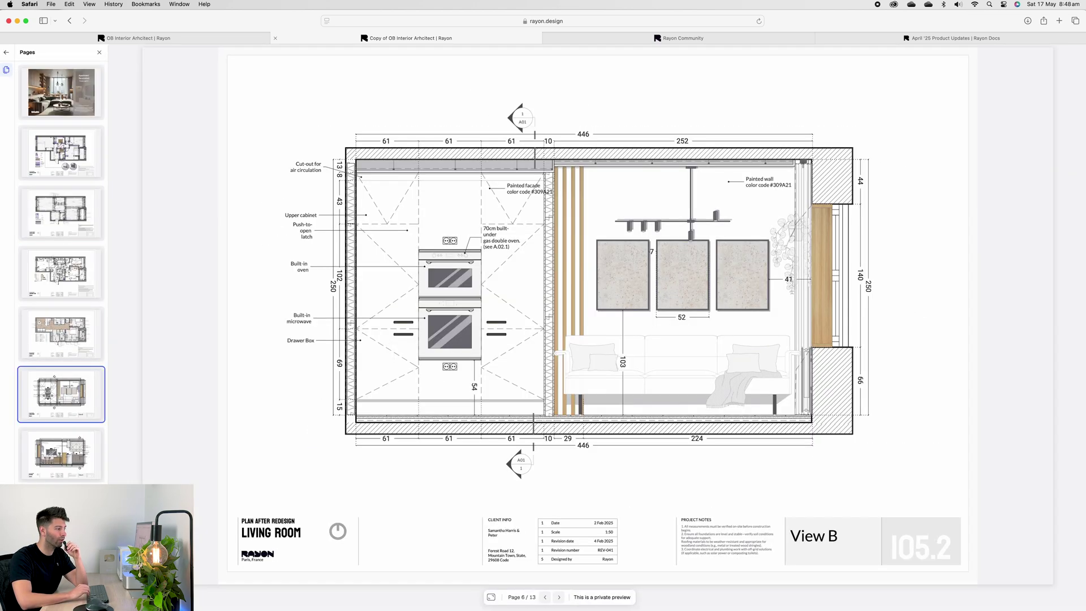
key("Right")
key("Right")
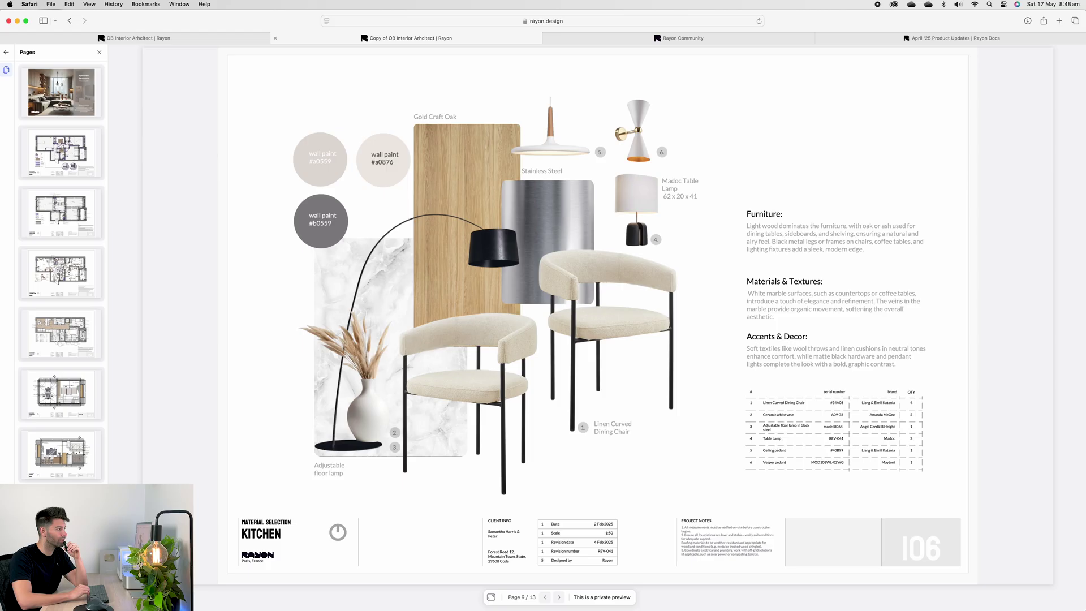
key("Right")
key("Right")
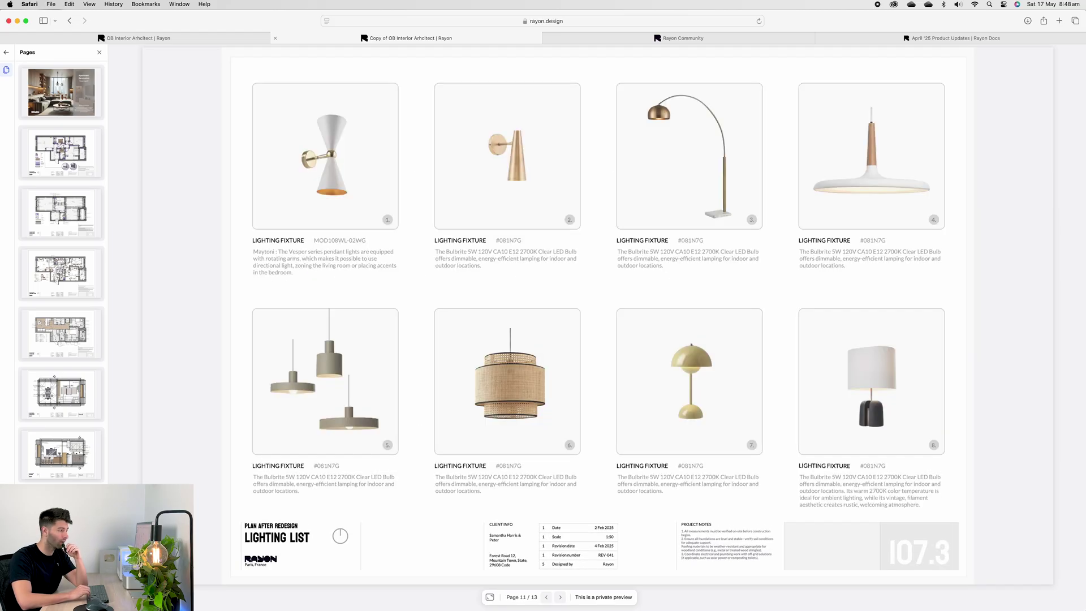
key("Right")
key("Right")
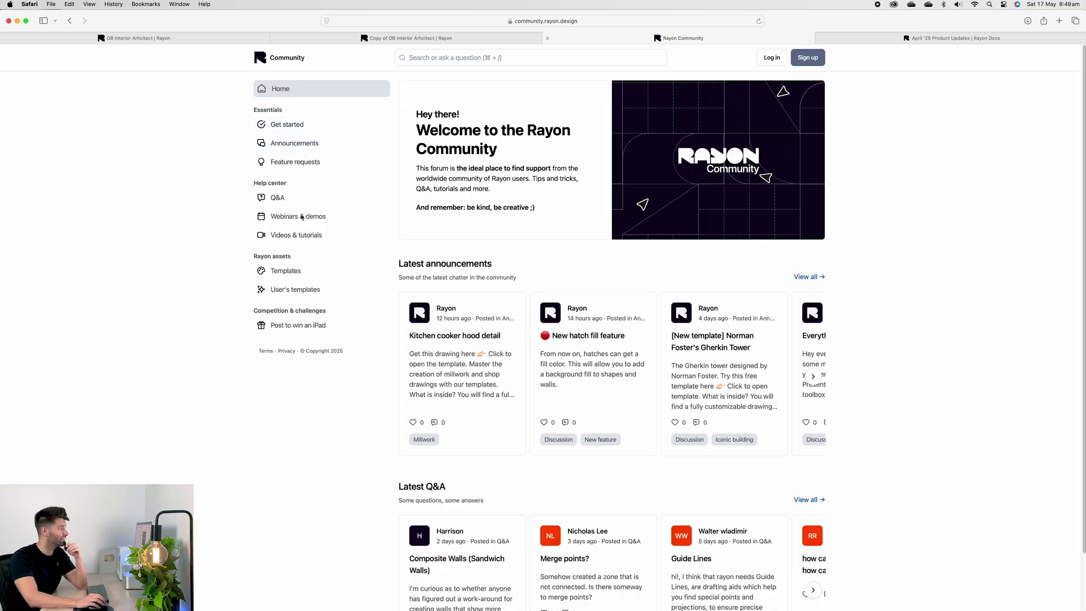
- Browse the Q&A, Webinars & demos, Videos & tutorials and Feature requests spaces, finishing on Announcements
left_click(304, 197)
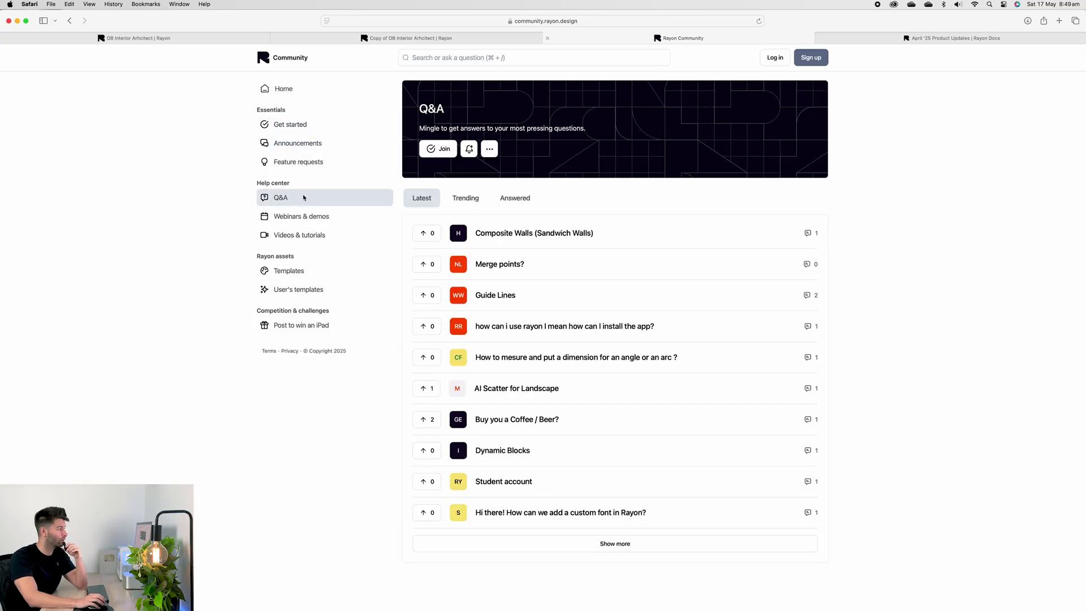
left_click(326, 218)
left_click(345, 236)
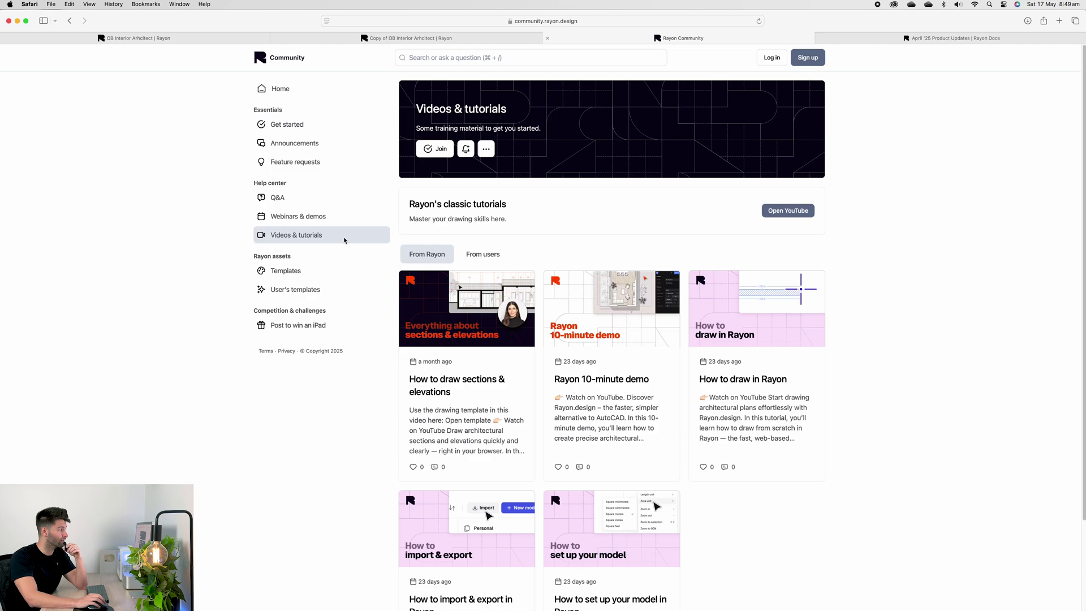
left_click(328, 164)
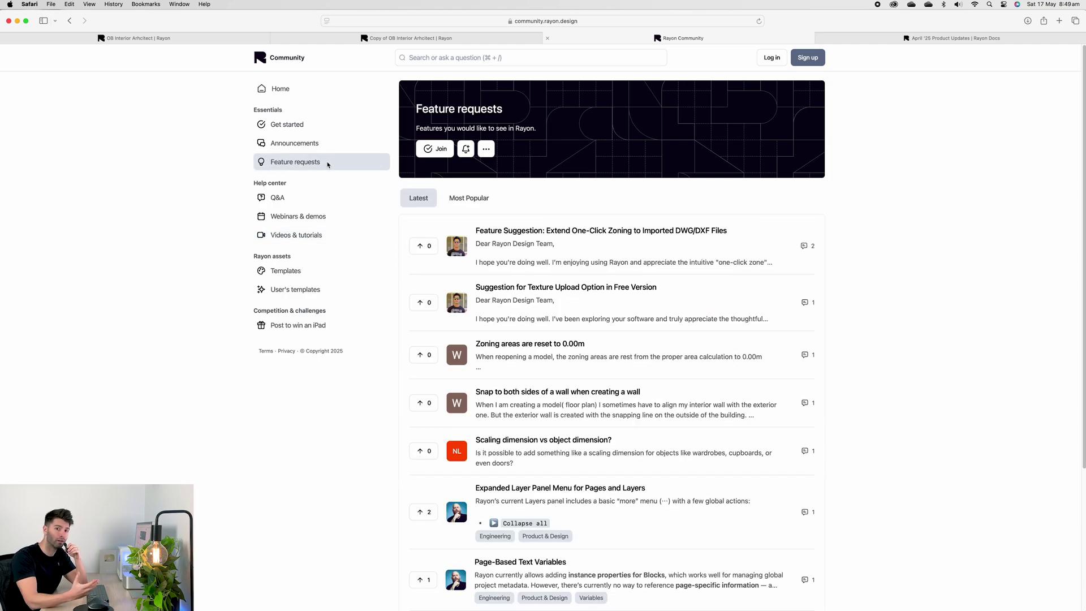
scroll(529, 338, "down", 3)
scroll(546, 342, "down", 2)
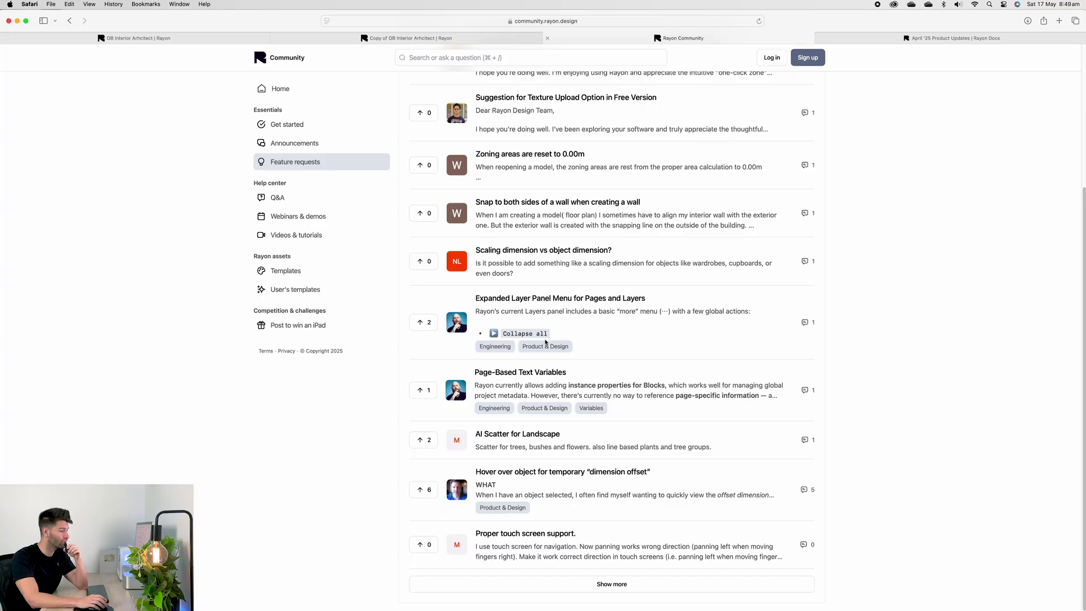
scroll(594, 383, "up", 5)
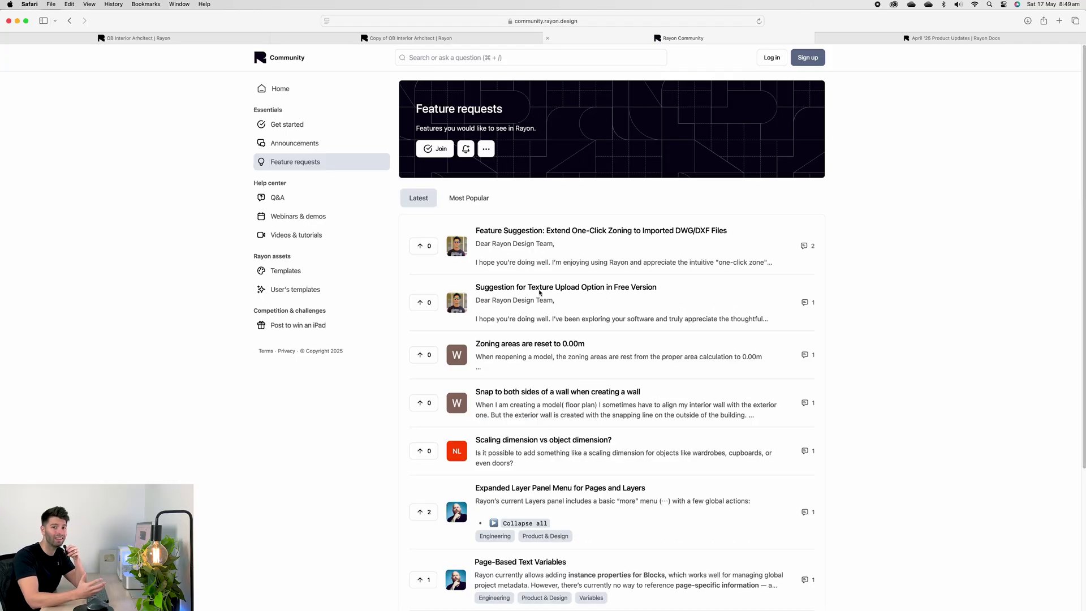
left_click(295, 143)
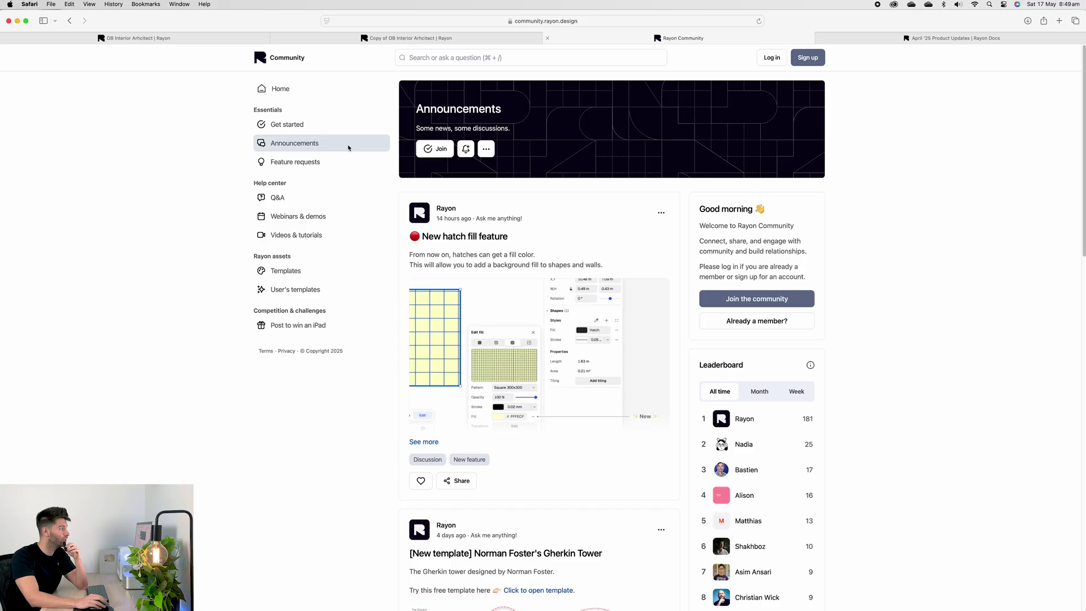
scroll(459, 282, "down", 2)
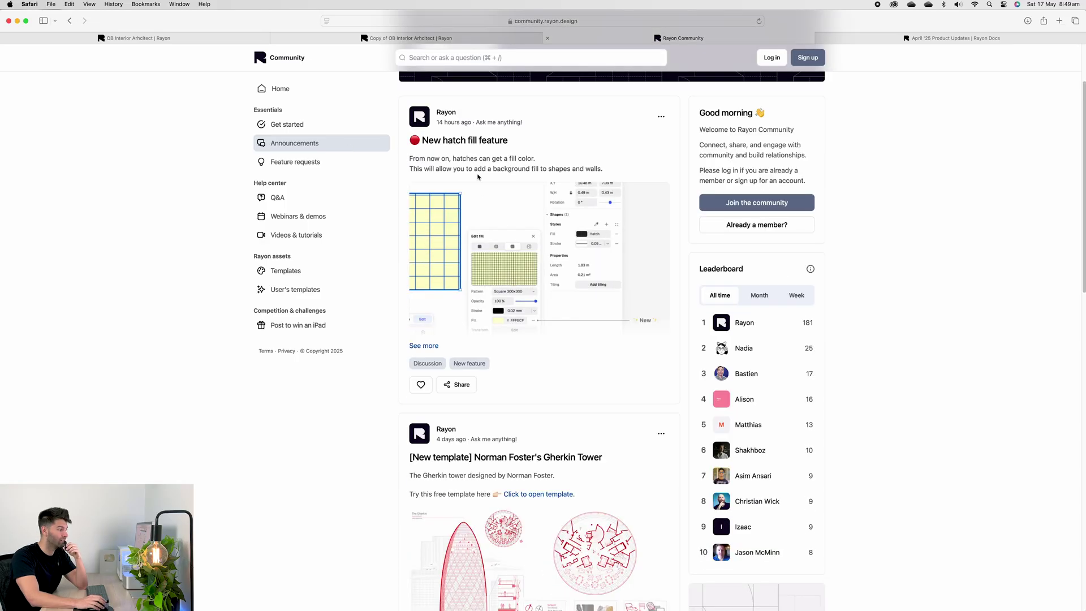
scroll(537, 283, "down", 1)
scroll(536, 281, "down", 2)
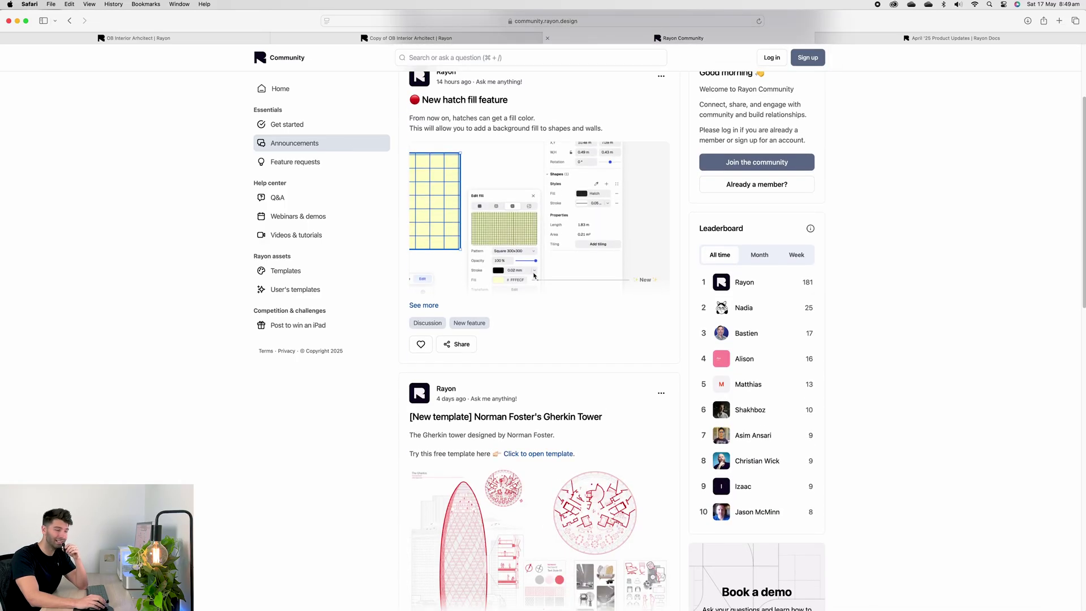
scroll(536, 278, "down", 2)
scroll(529, 273, "down", 3)
scroll(475, 249, "down", 1)
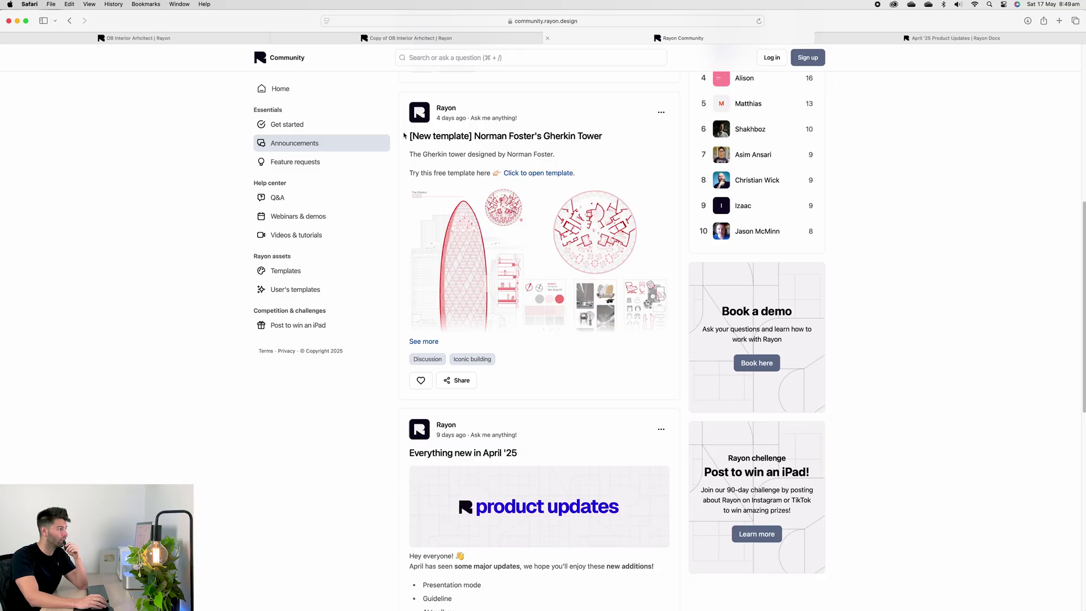
scroll(648, 267, "down", 1)
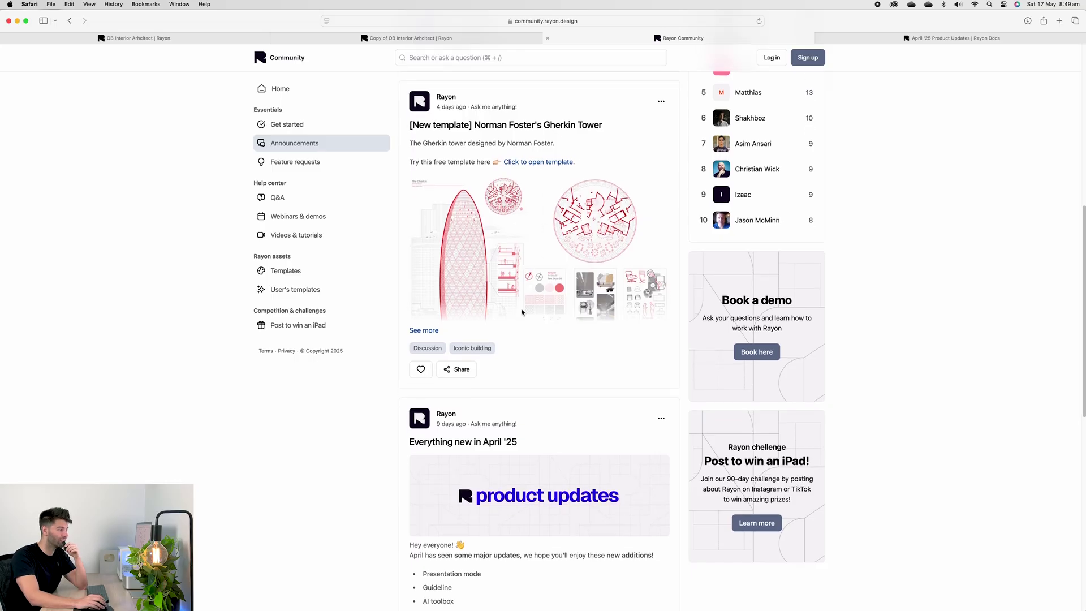
scroll(517, 346, "down", 1)
scroll(551, 323, "down", 2)
scroll(585, 342, "down", 2)
scroll(584, 342, "down", 1)
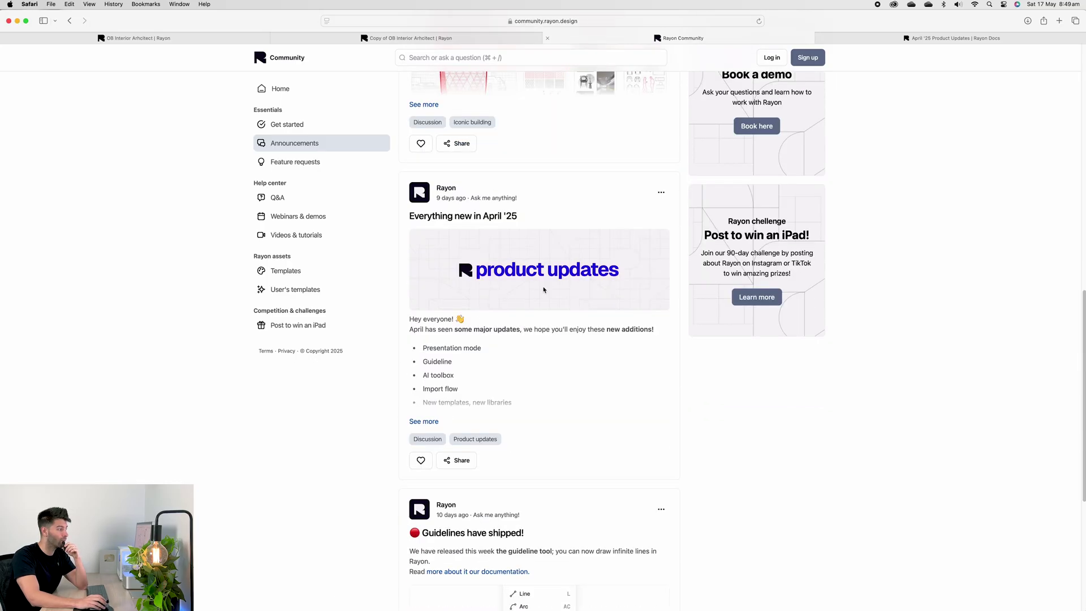
scroll(528, 330, "down", 3)
scroll(533, 336, "down", 3)
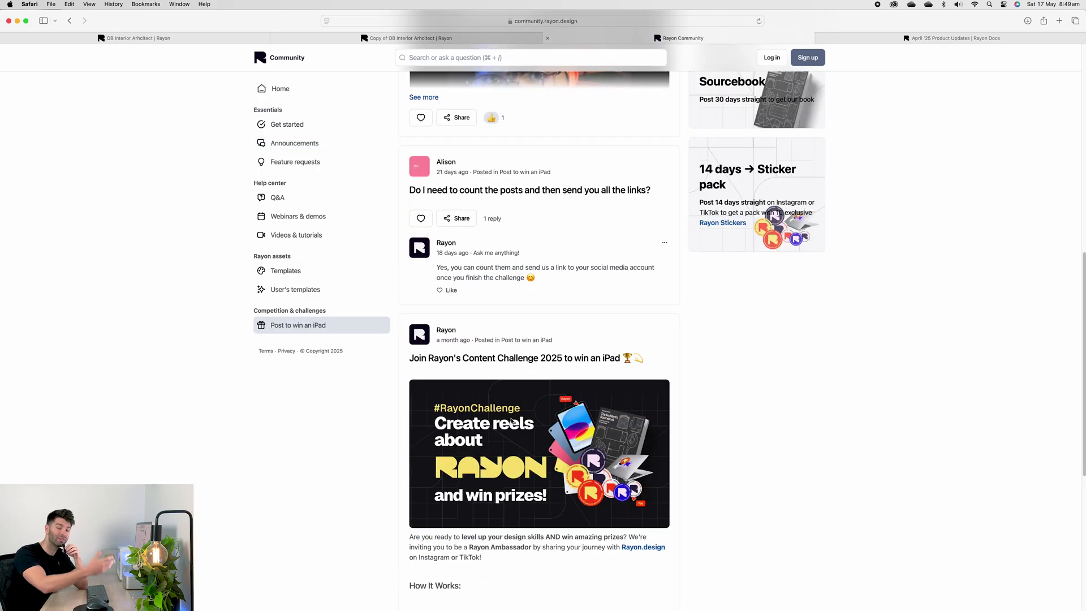
scroll(510, 422, "down", 3)
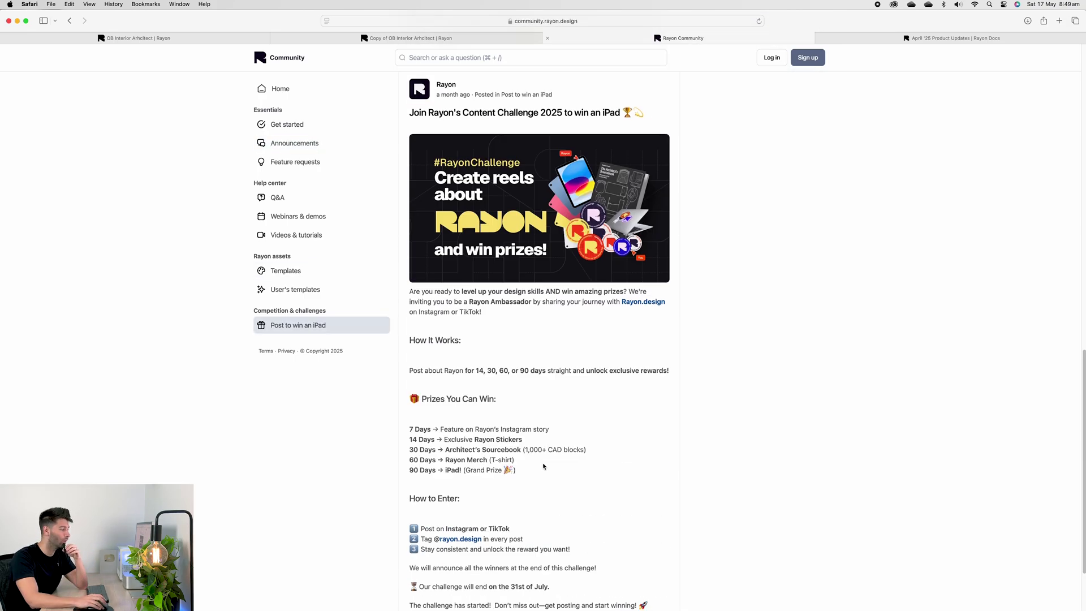
scroll(545, 465, "down", 1)
scroll(545, 466, "down", 1)
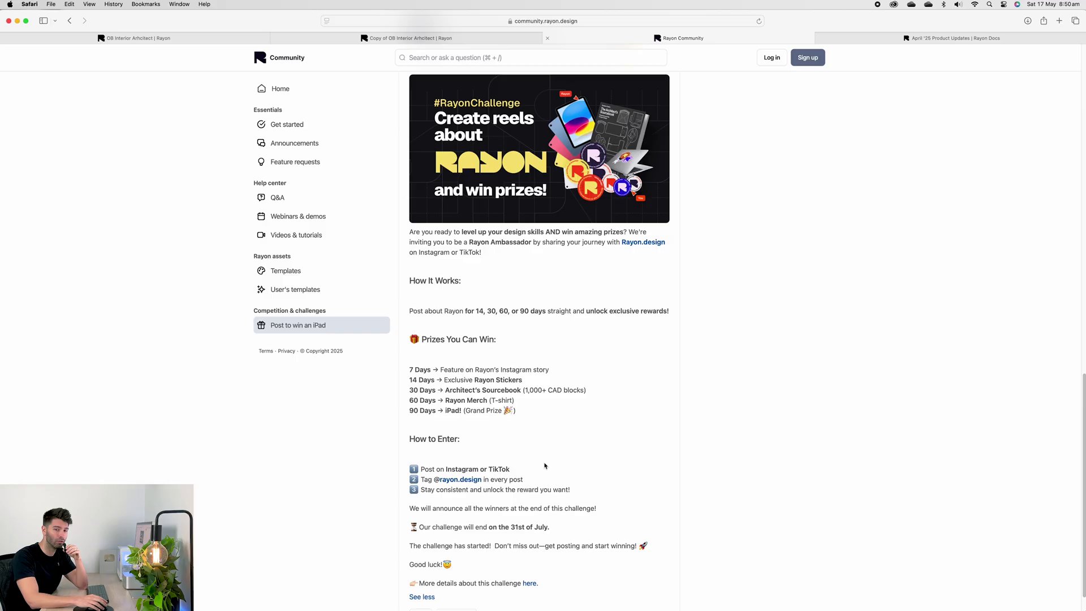
scroll(550, 462, "up", 1)
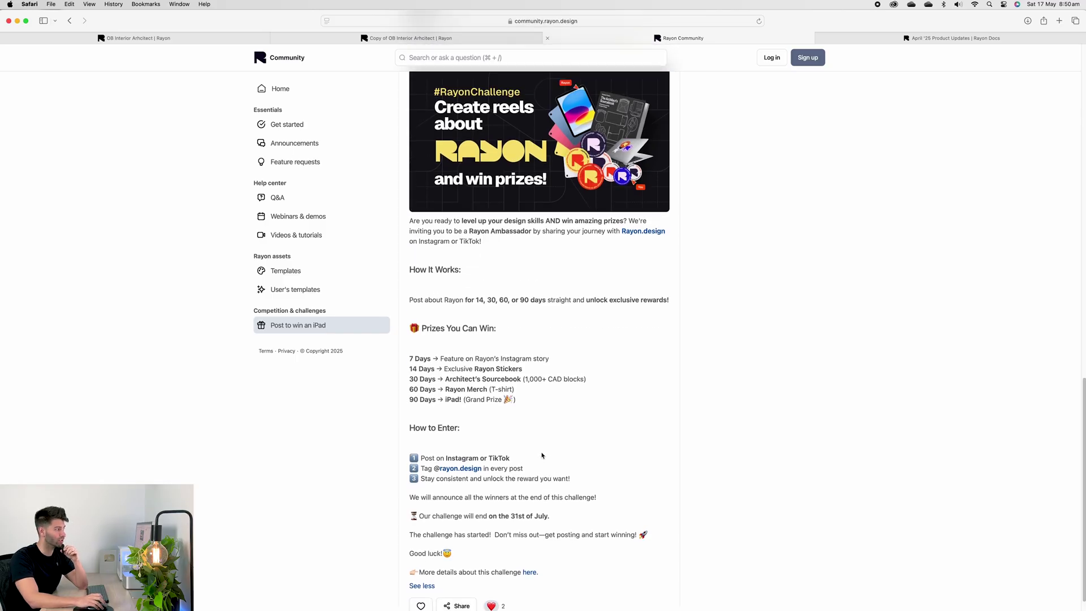
scroll(542, 454, "up", 1)
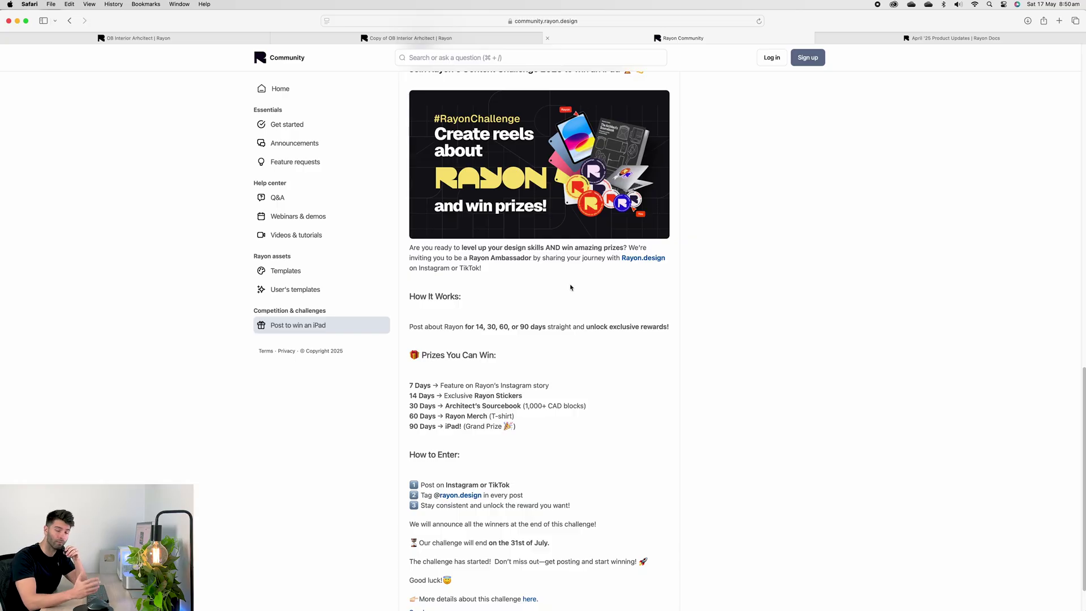
scroll(412, 261, "down", 5)
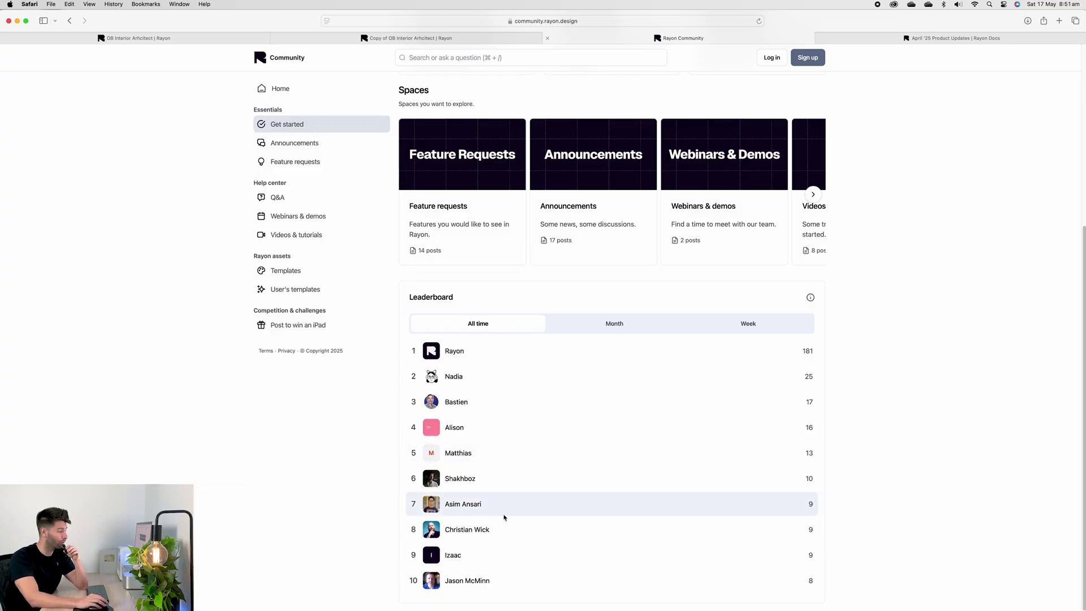
left_click(613, 323)
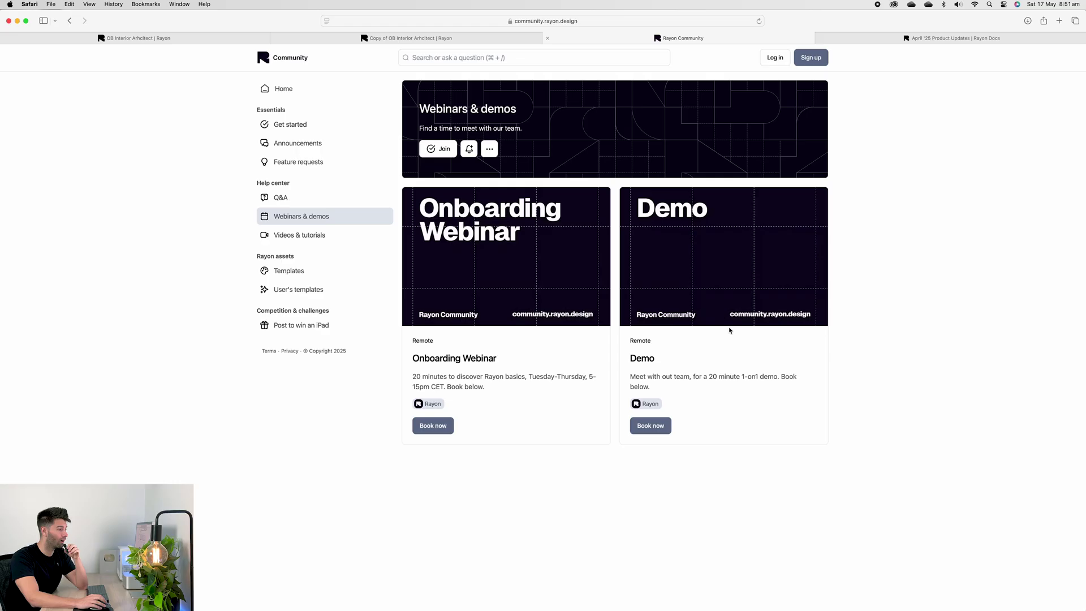
key("super+bracketleft")
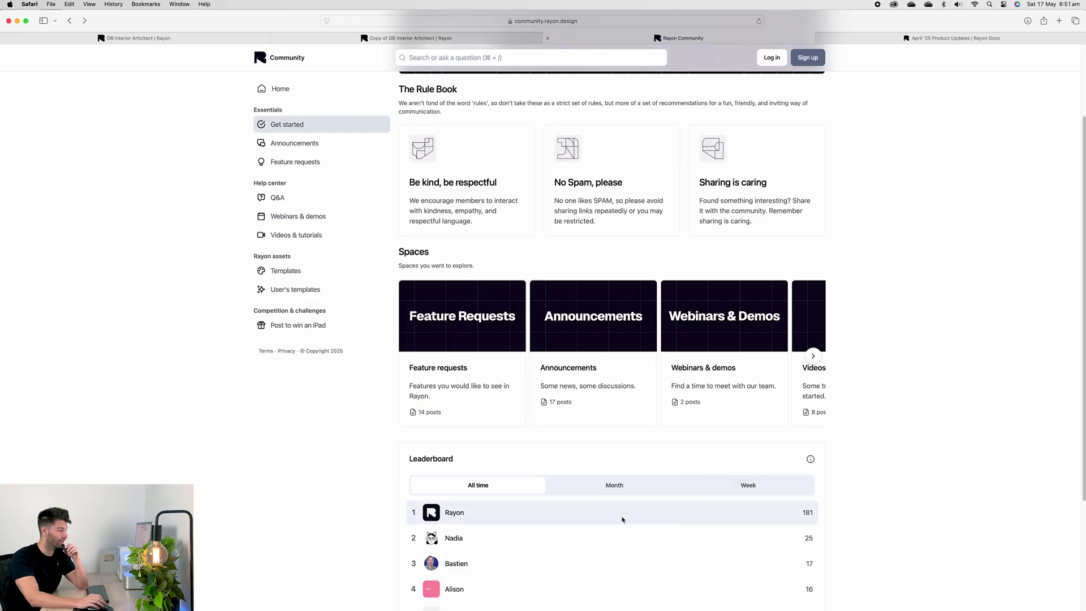